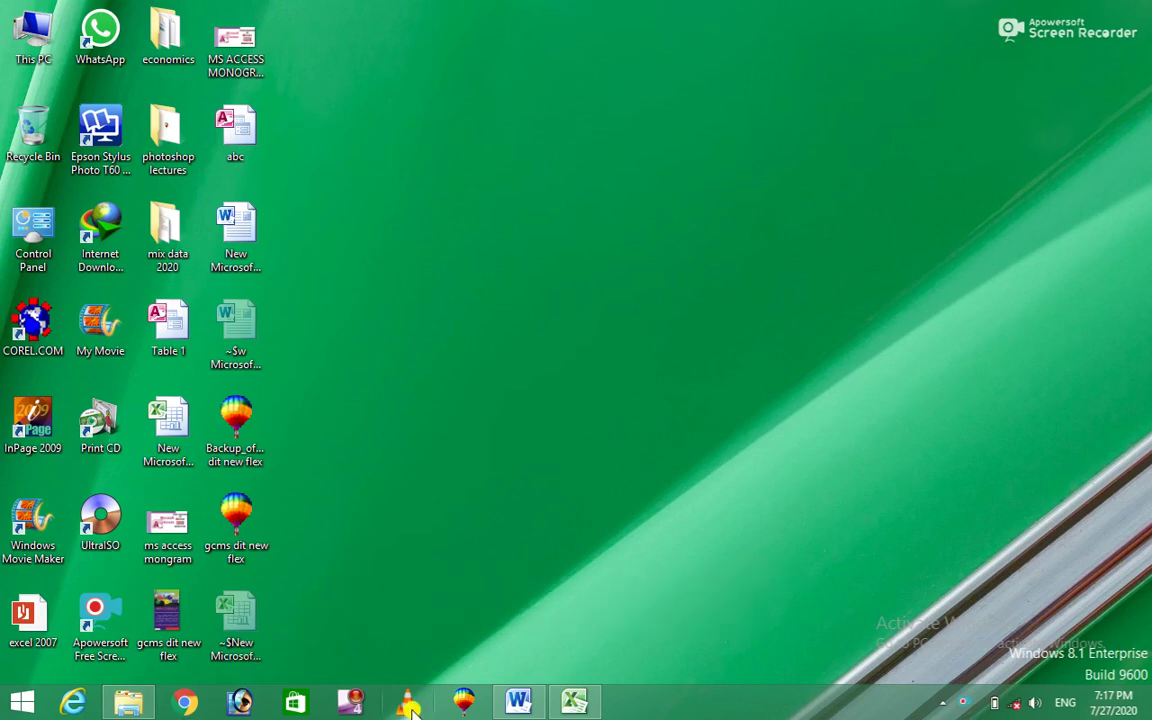
Restore the student marks workbook, select cell H16 and switch to the Data tab.
click(572, 703)
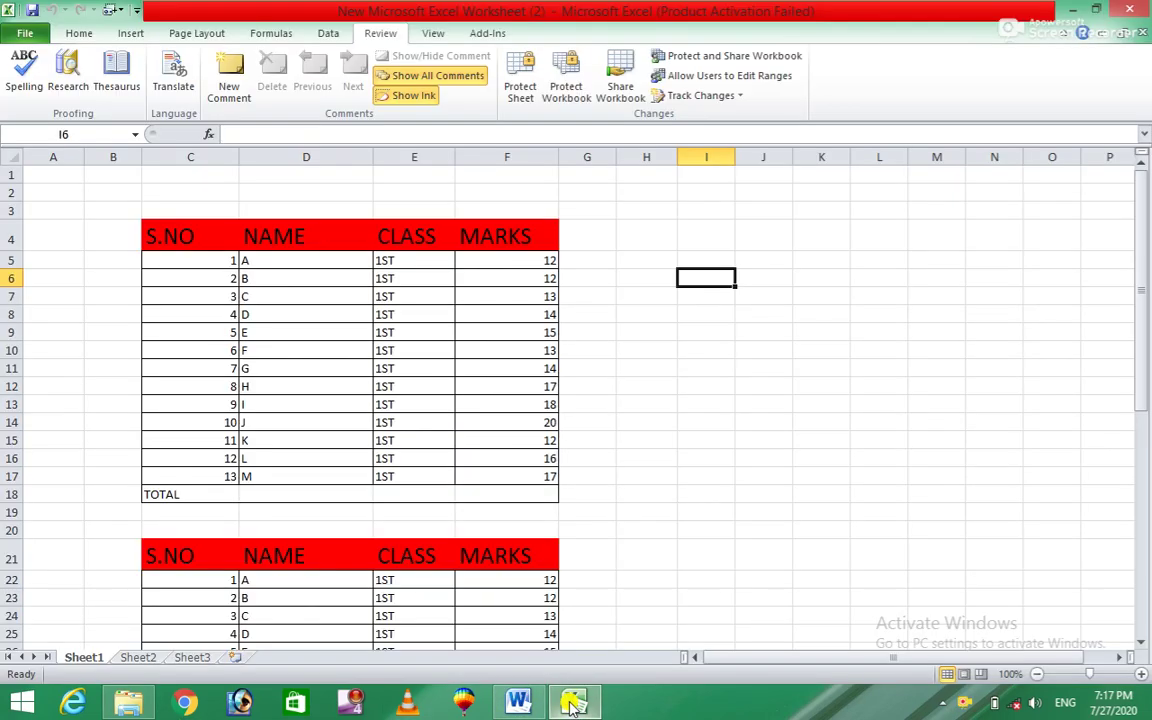
click(645, 457)
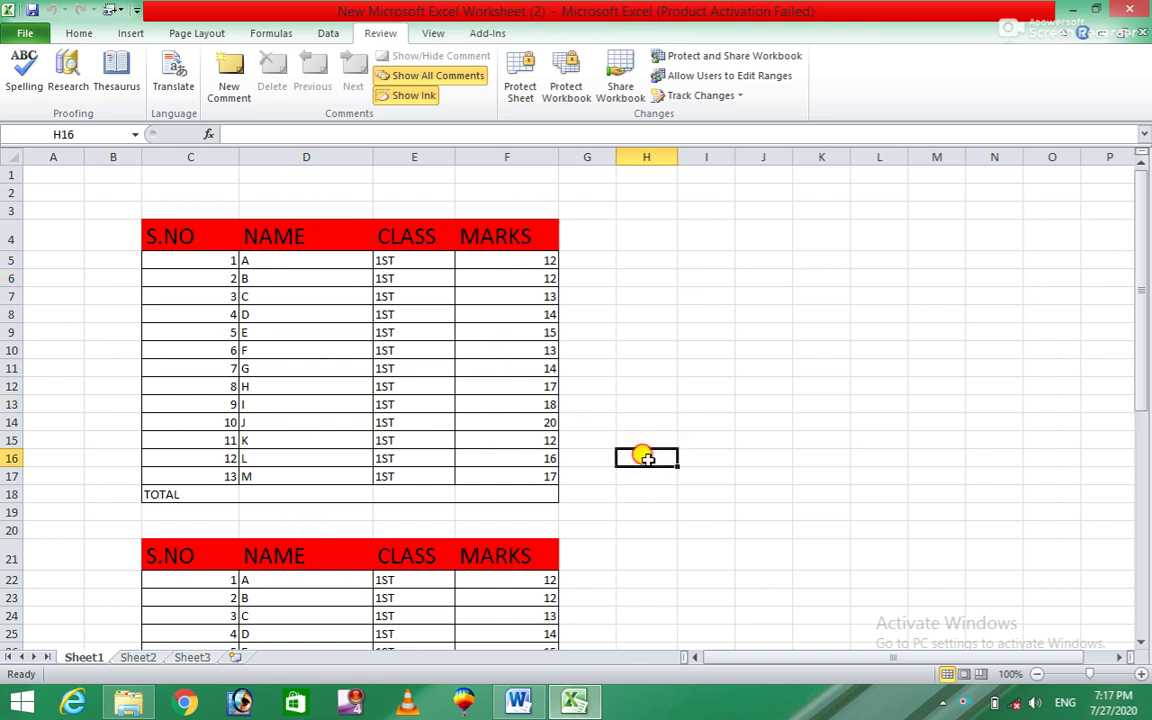
click(330, 33)
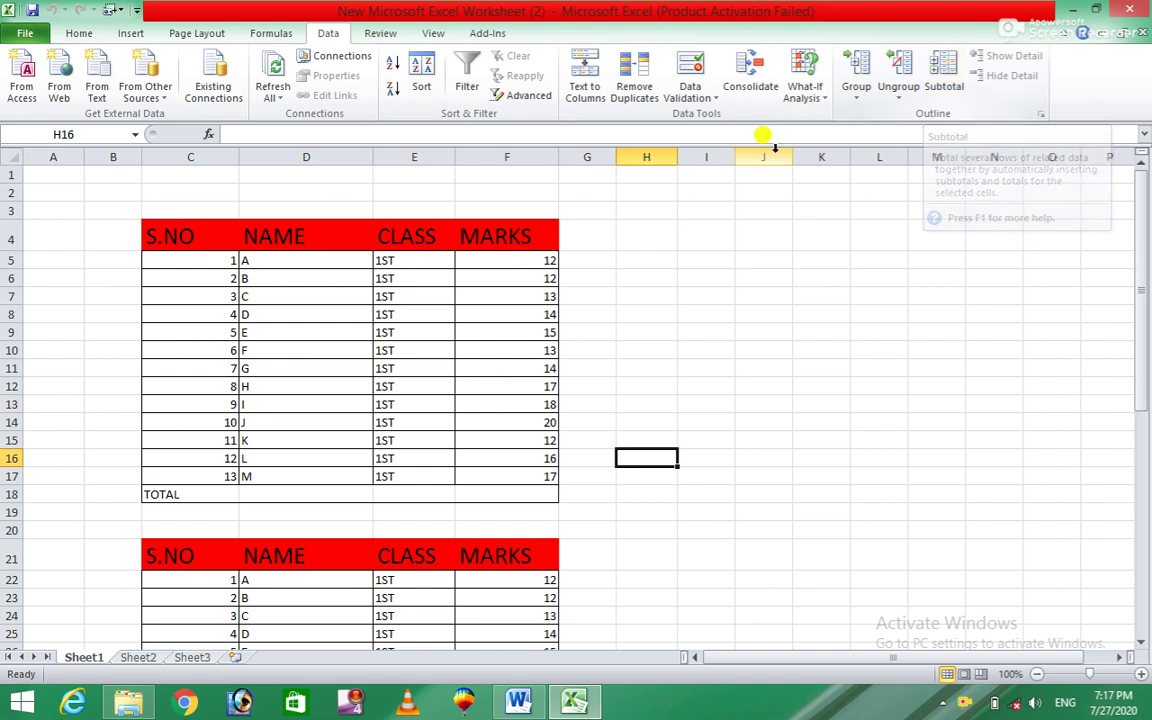
Select C4:F18 and group the first marks table by rows.
drag(143, 219, 506, 489)
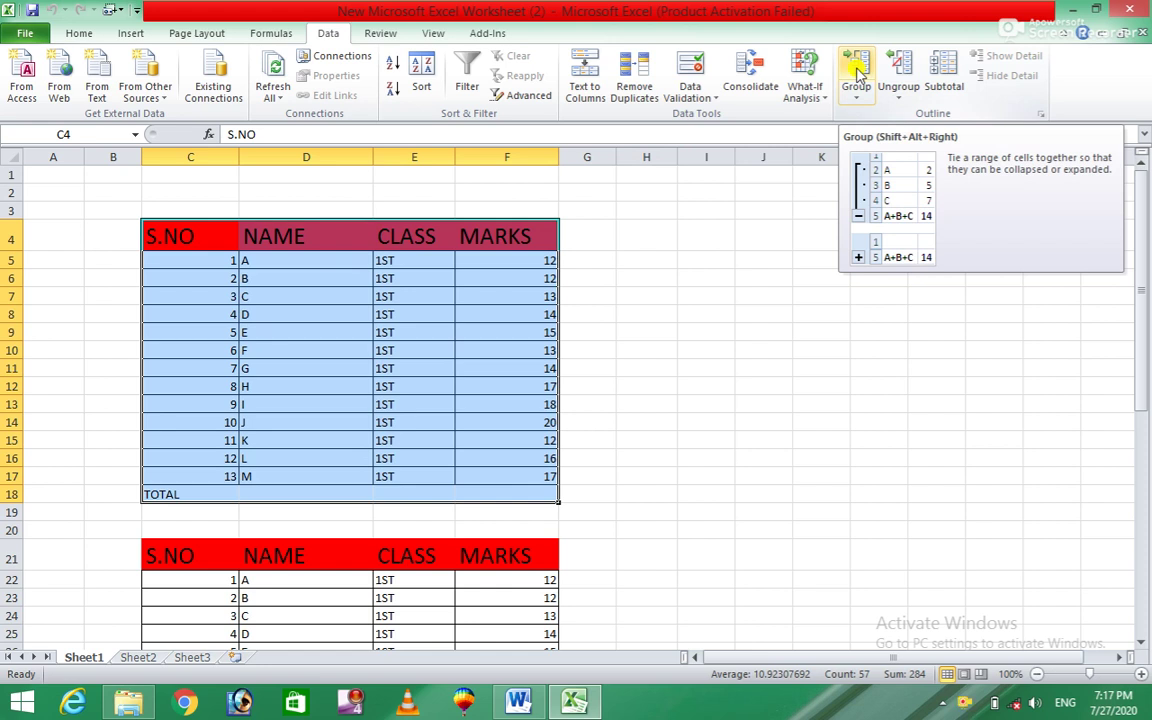
click(858, 74)
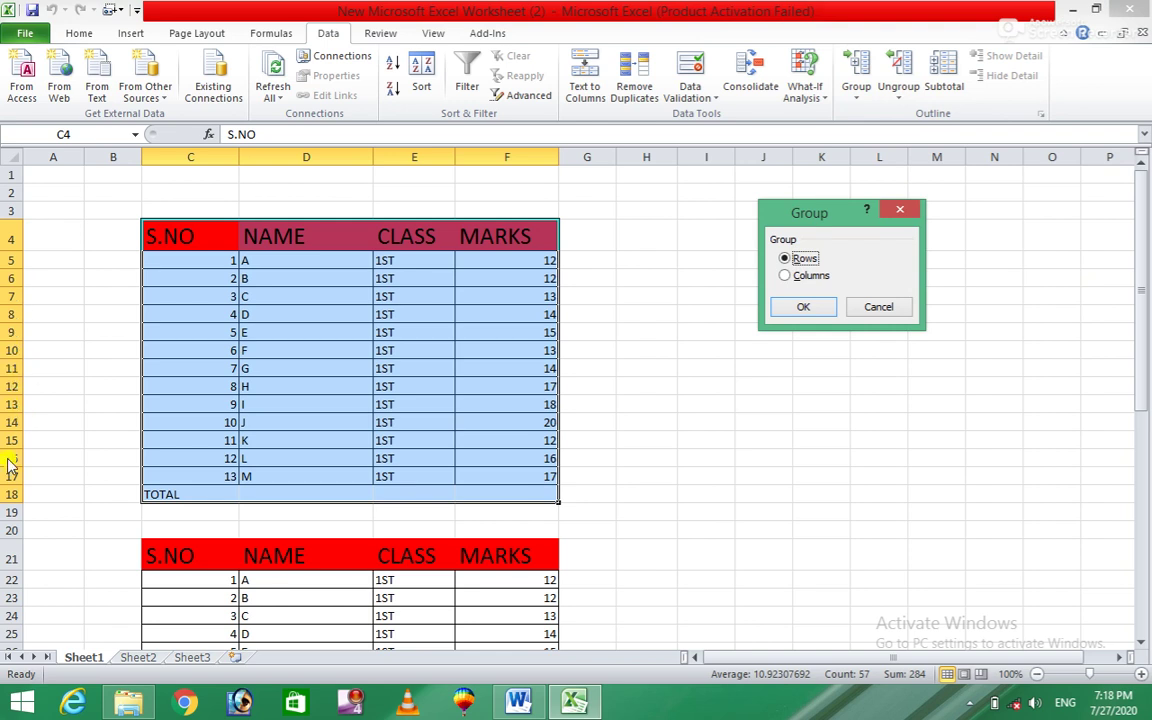
click(804, 307)
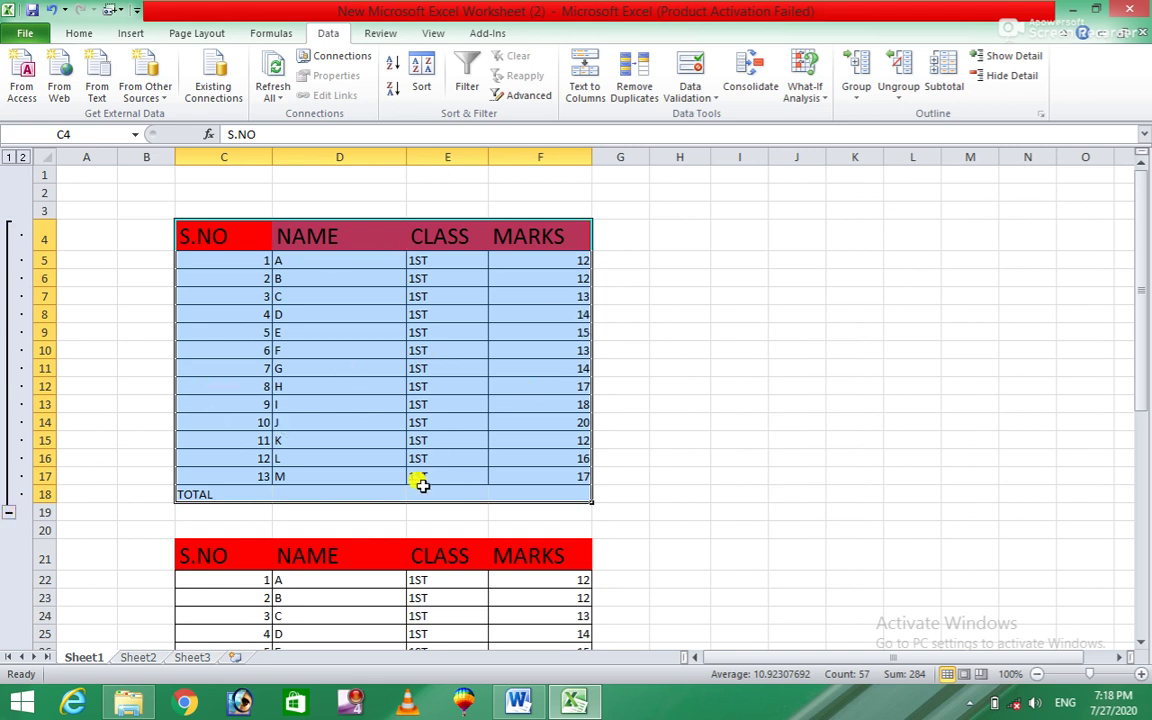
click(12, 514)
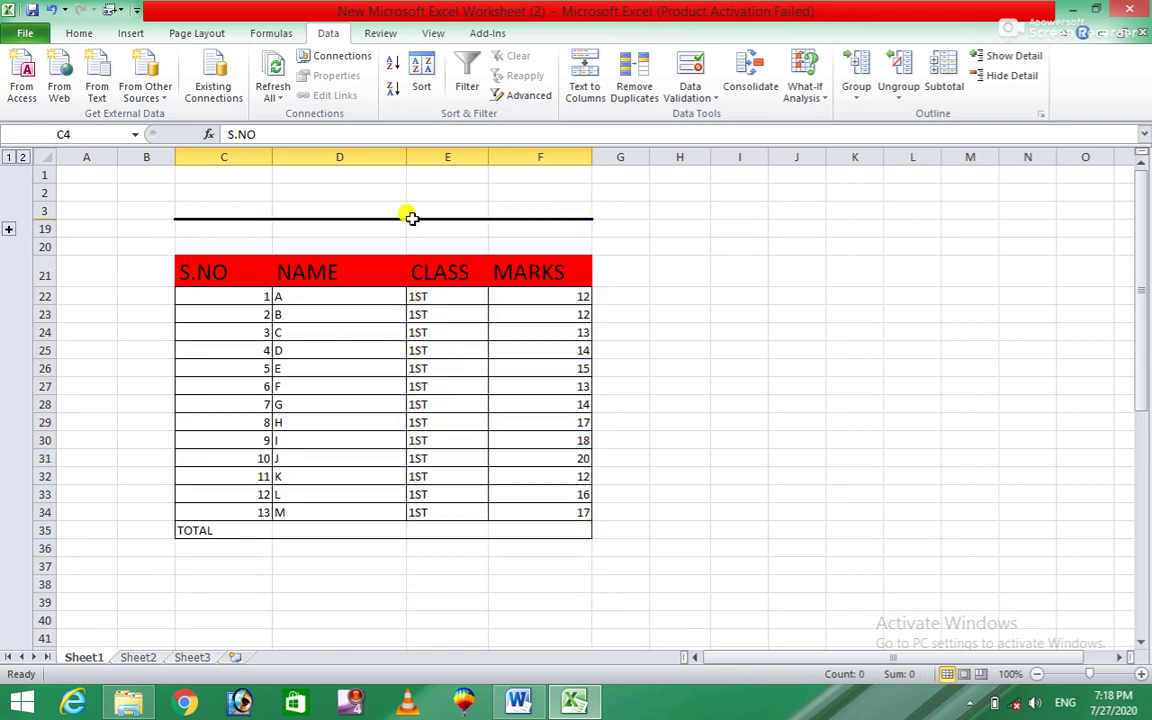
click(8, 230)
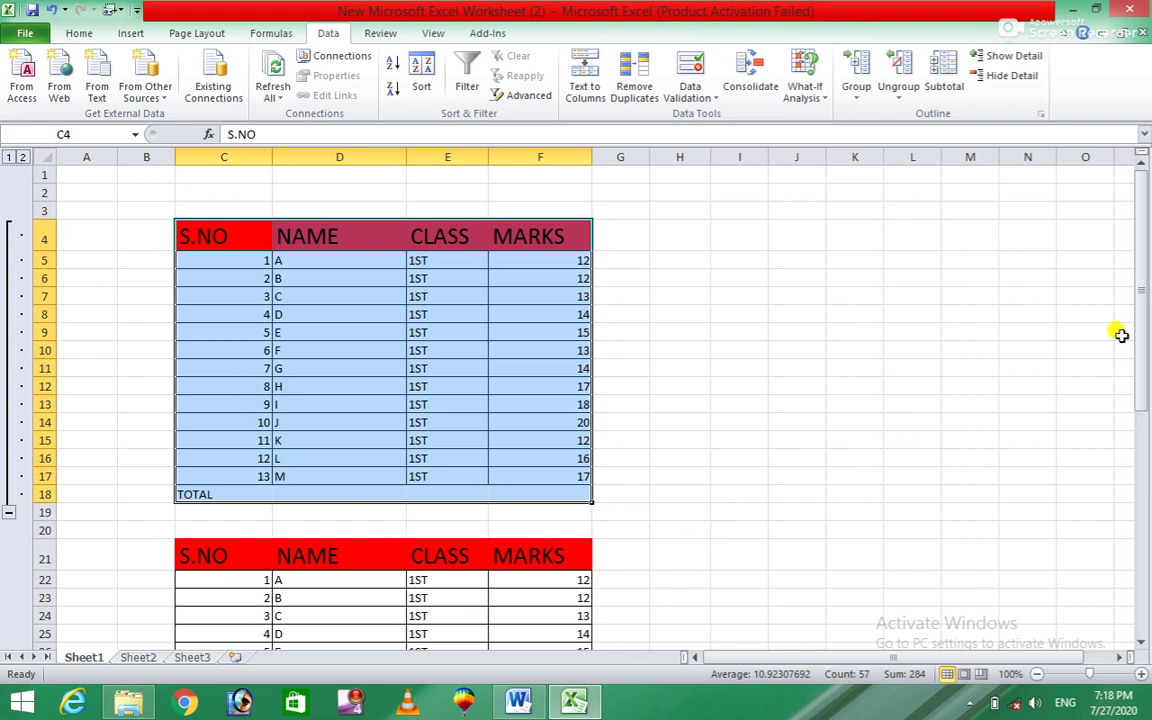
drag(1138, 322, 1139, 437)
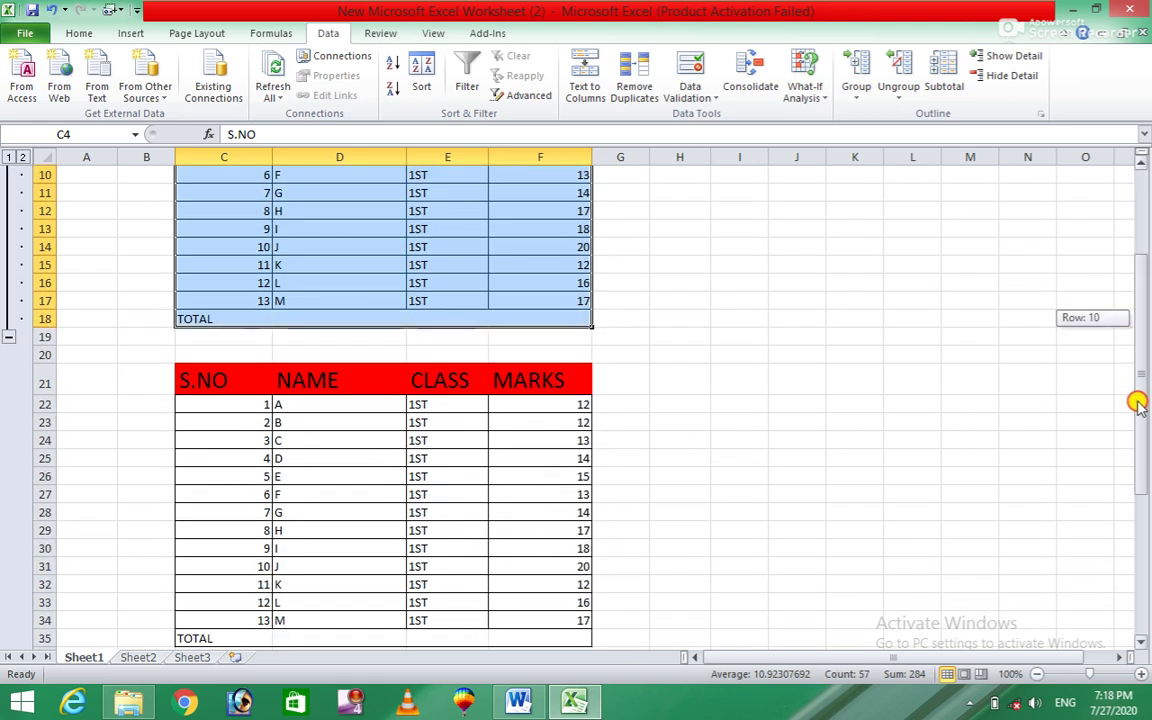
Select C21:F35 and group the second marks table by rows.
mouse_move(175, 301)
mouse_down()
mouse_move(453, 549)
mouse_move(531, 568)
mouse_up()
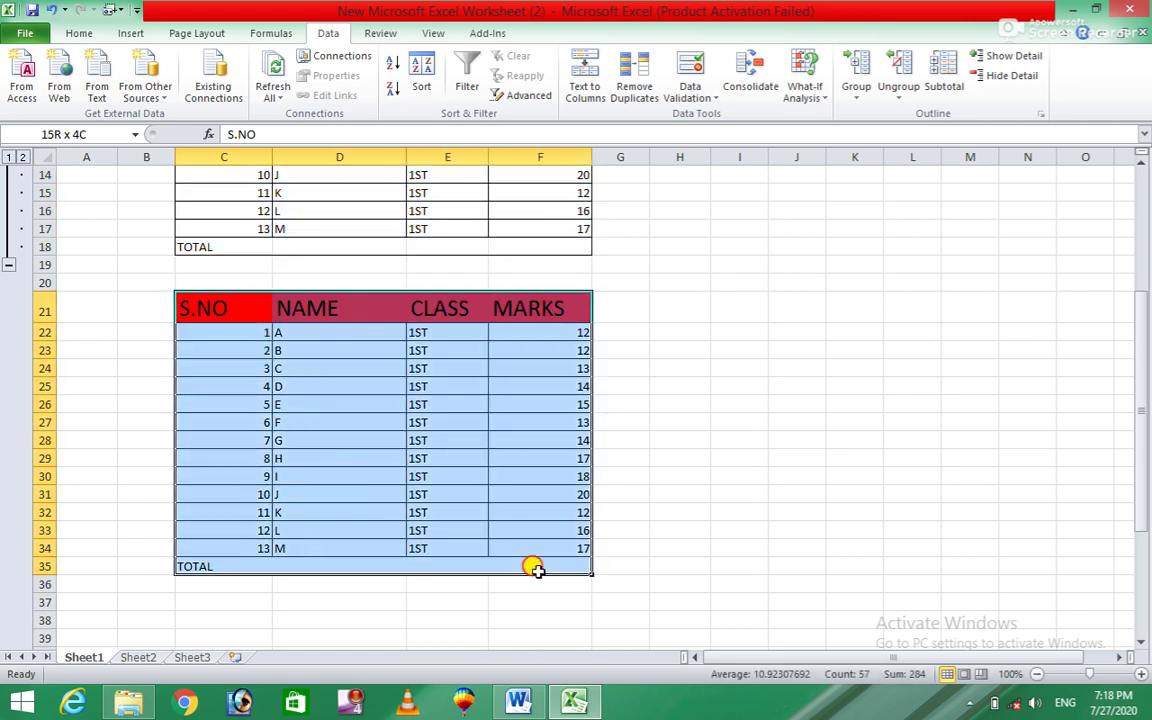
click(856, 68)
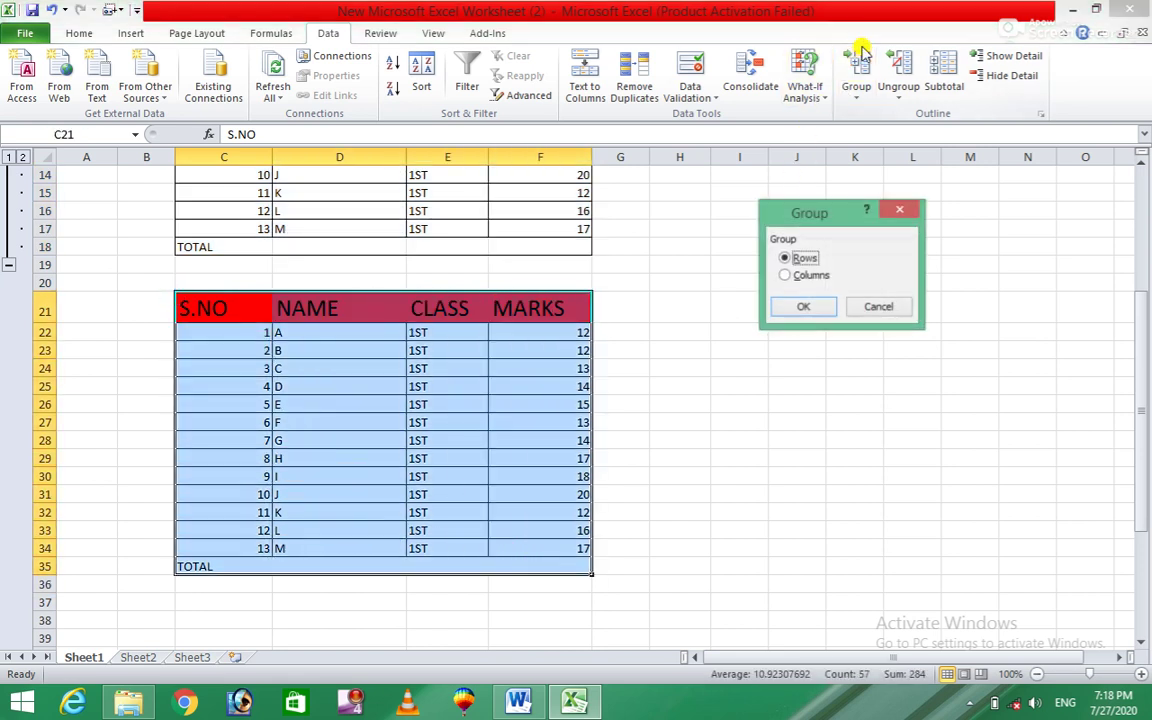
click(801, 307)
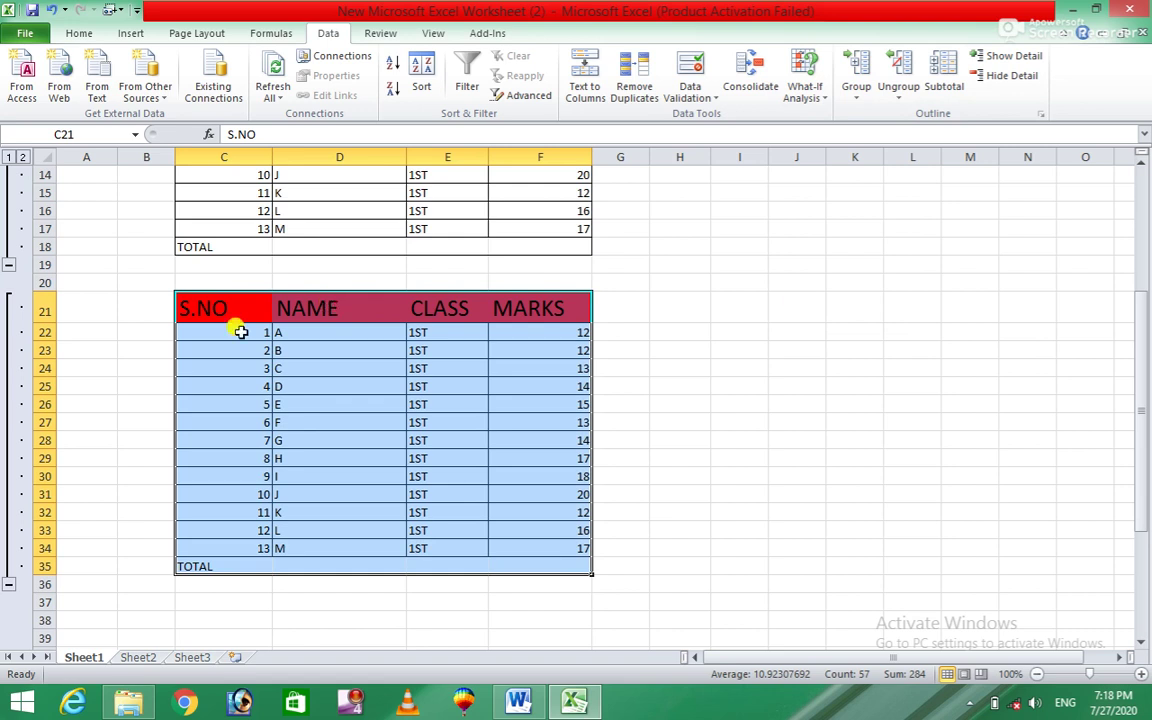
Collapse both table row groups, then expand them again.
click(1140, 160)
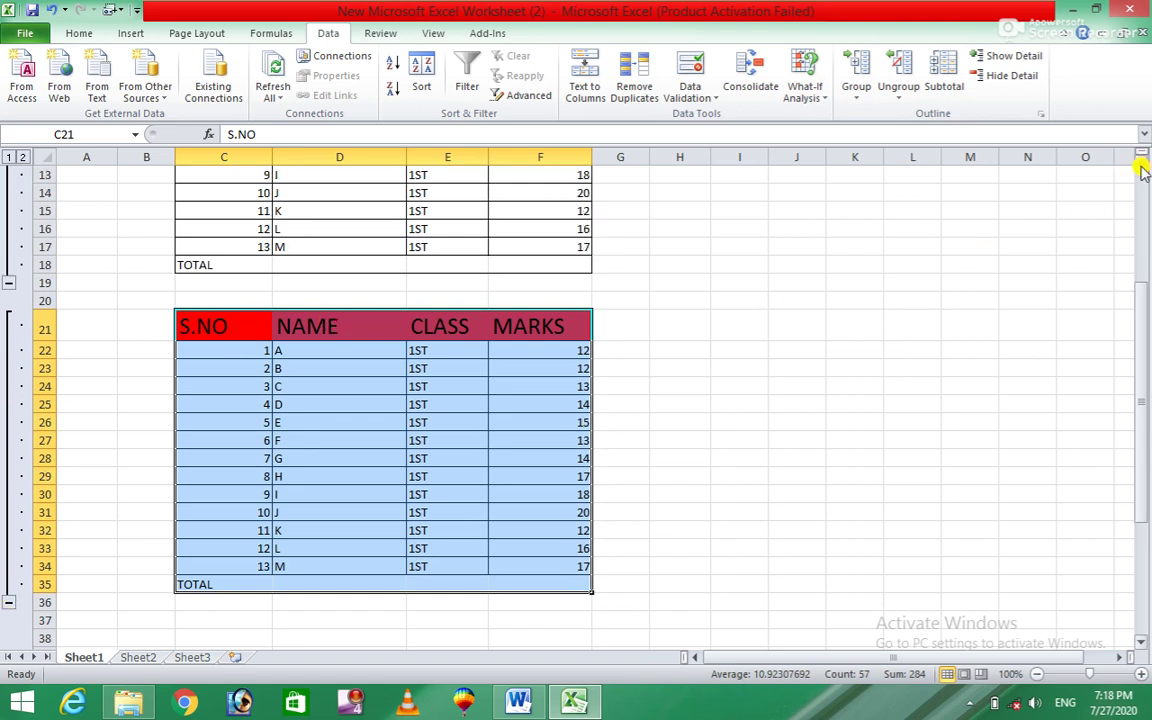
click(8, 602)
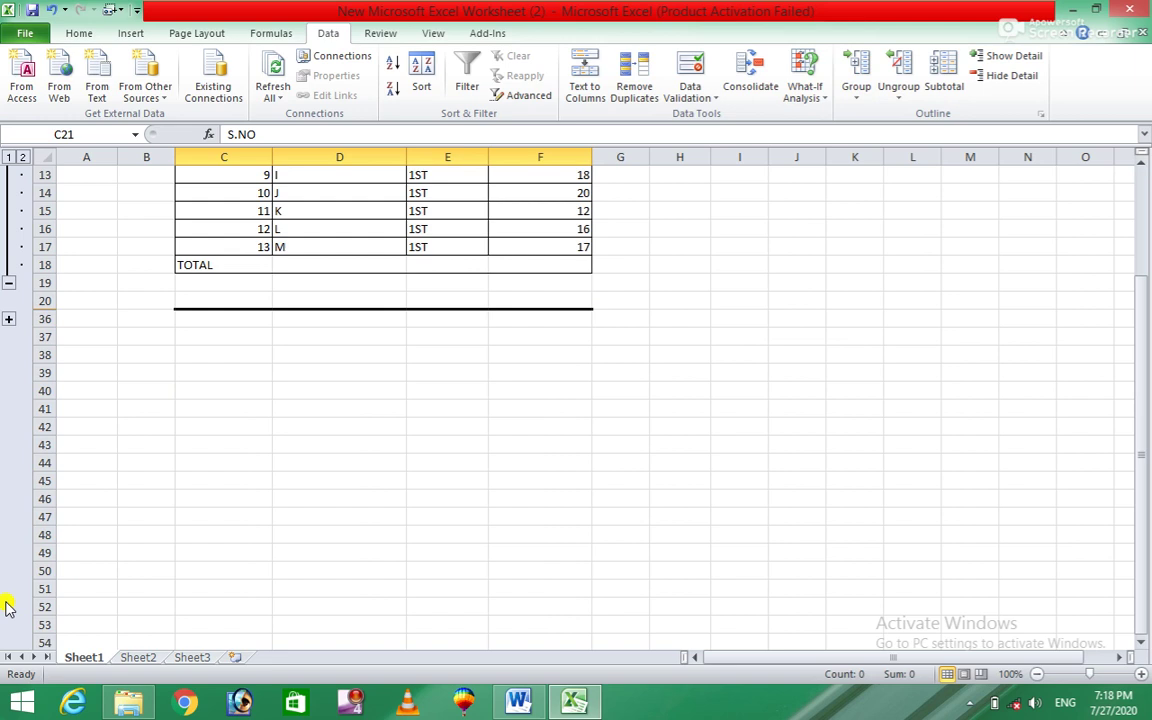
click(12, 285)
click(1141, 164)
click(1141, 164)
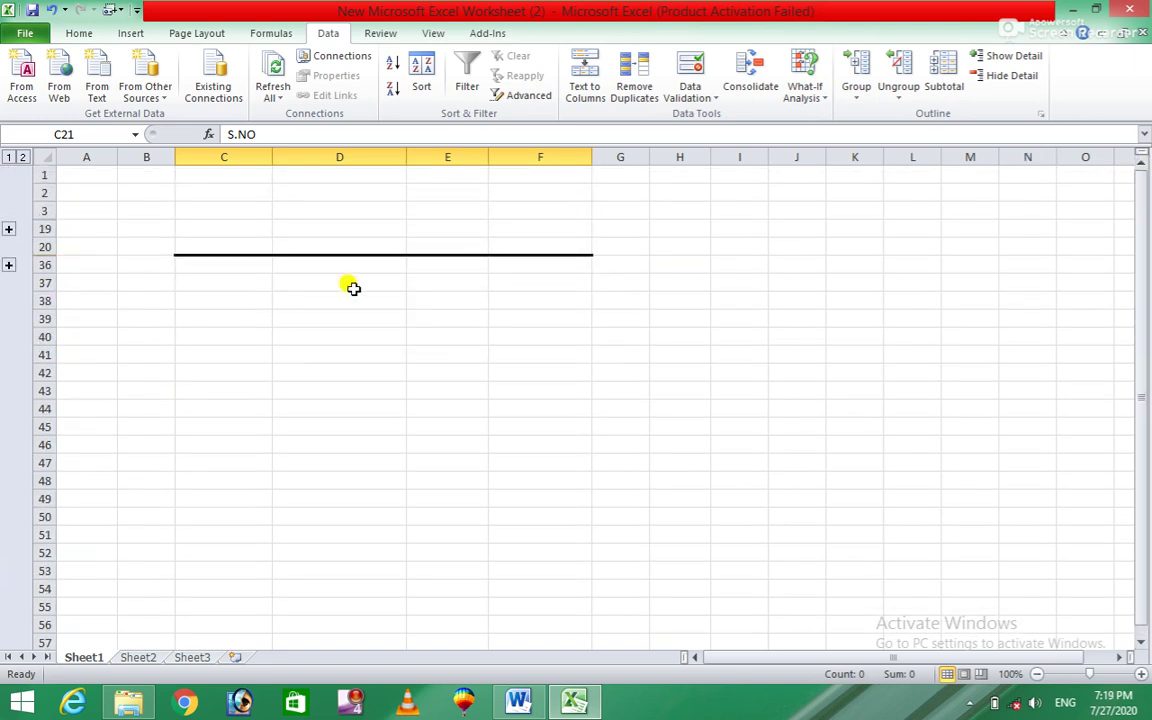
click(11, 232)
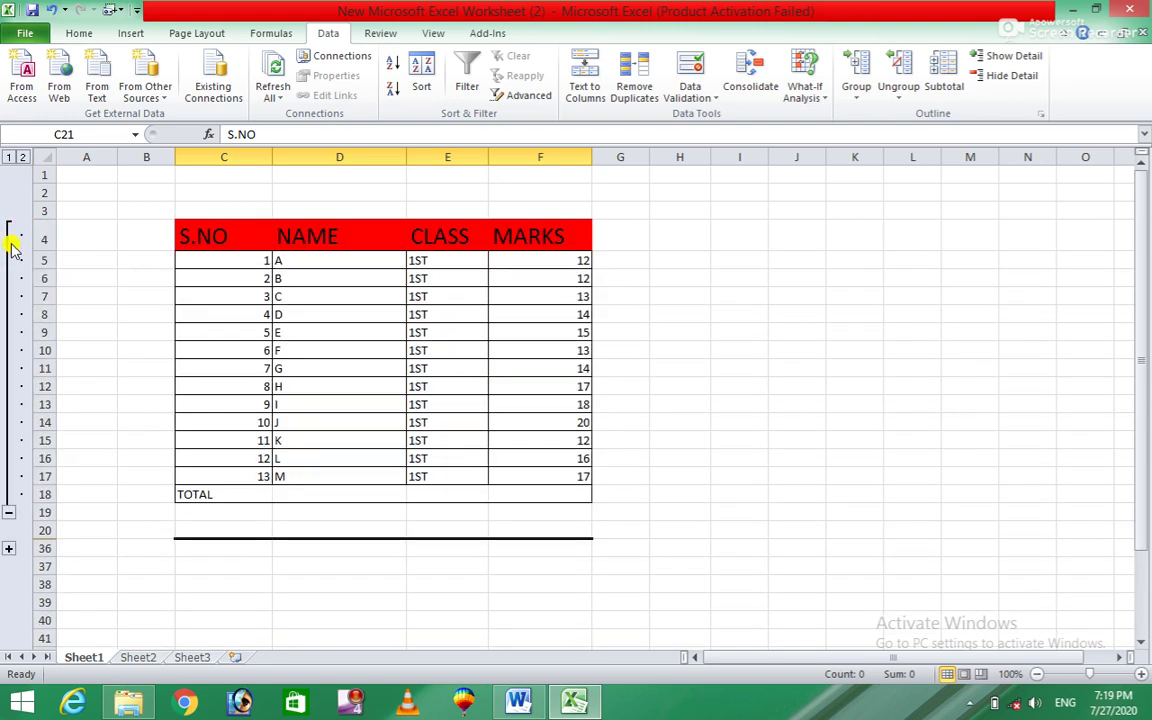
click(10, 549)
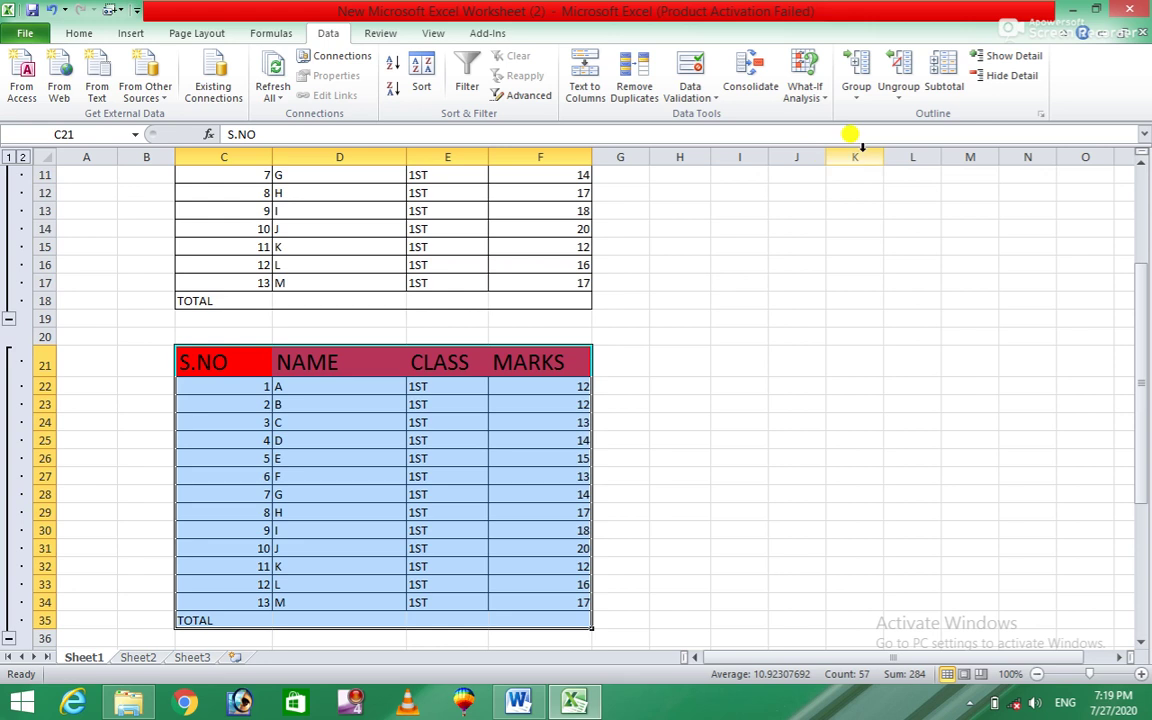
Ungroup rows 21–35 of the second marks table.
click(898, 62)
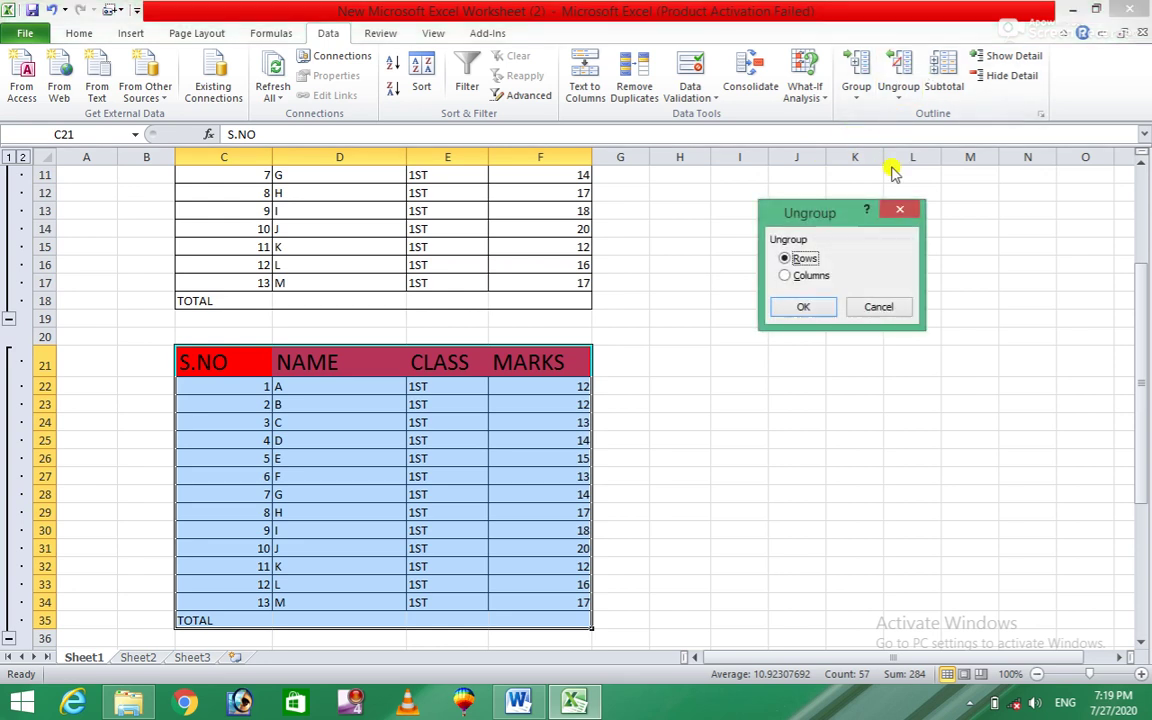
click(800, 306)
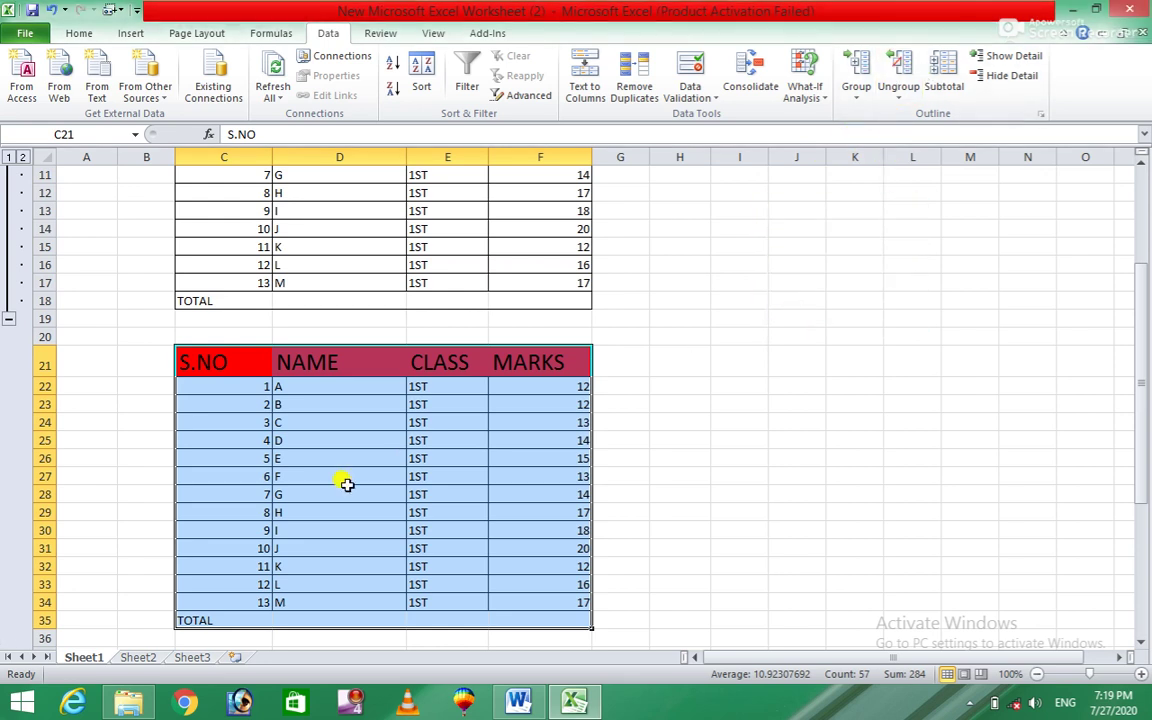
click(1141, 164)
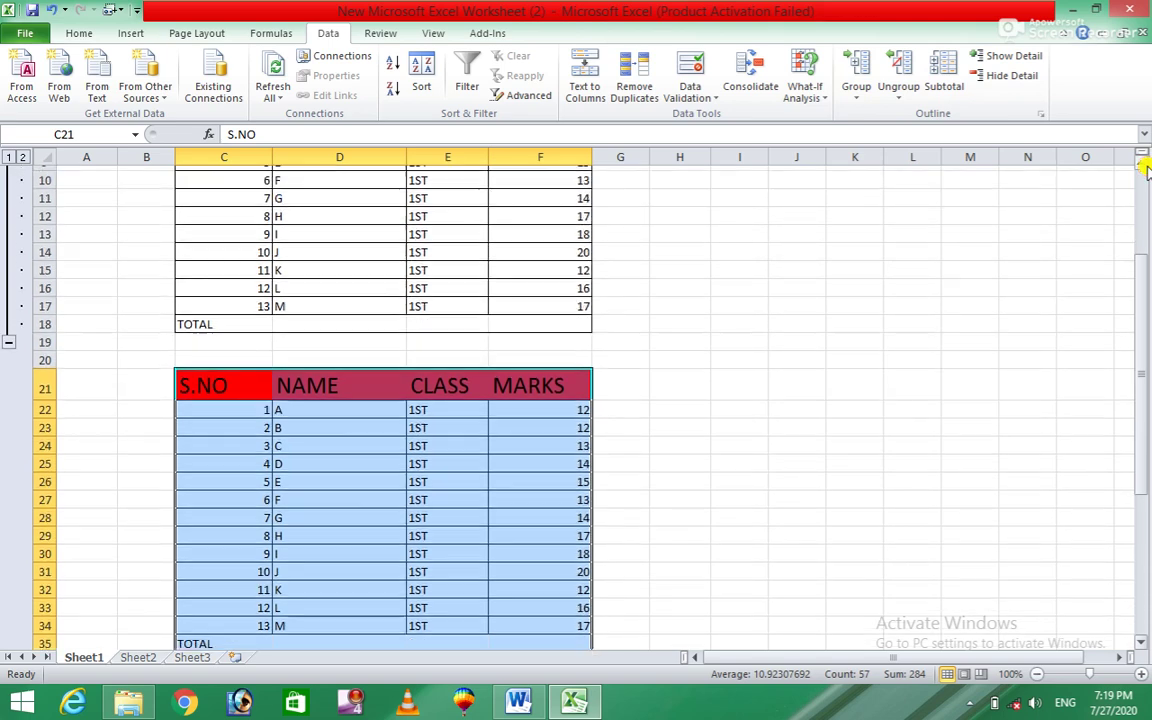
click(1141, 164)
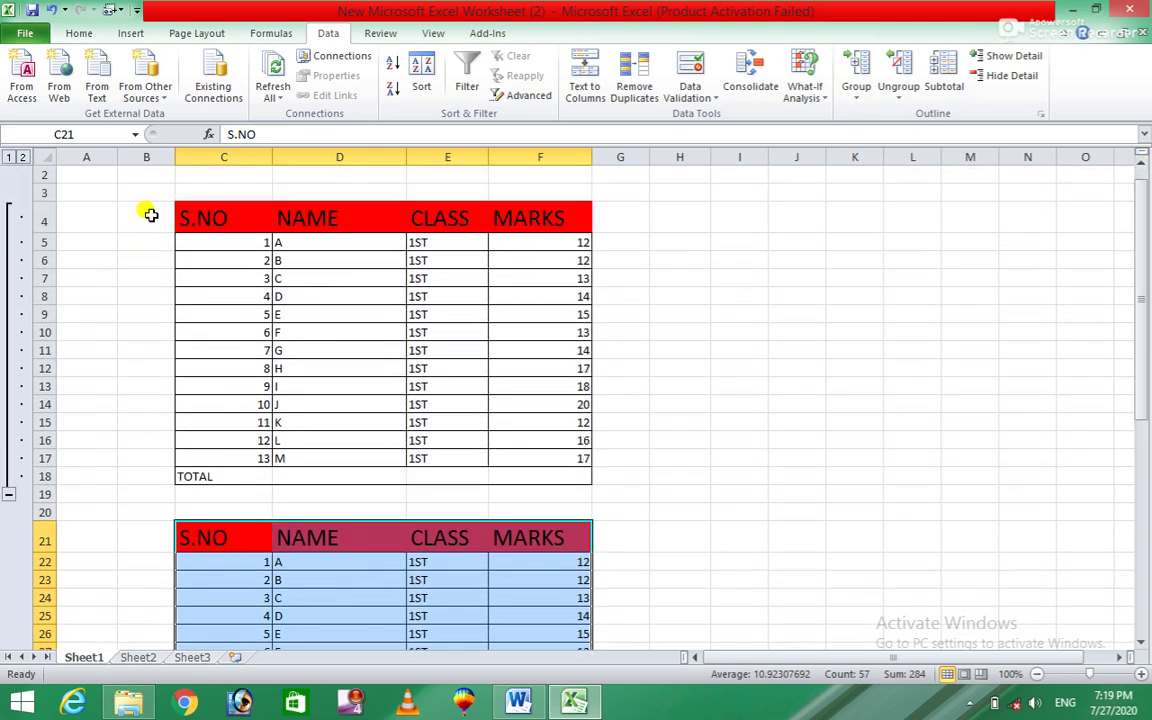
Select C4:F18 and ungroup the first table's rows.
drag(170, 209, 472, 455)
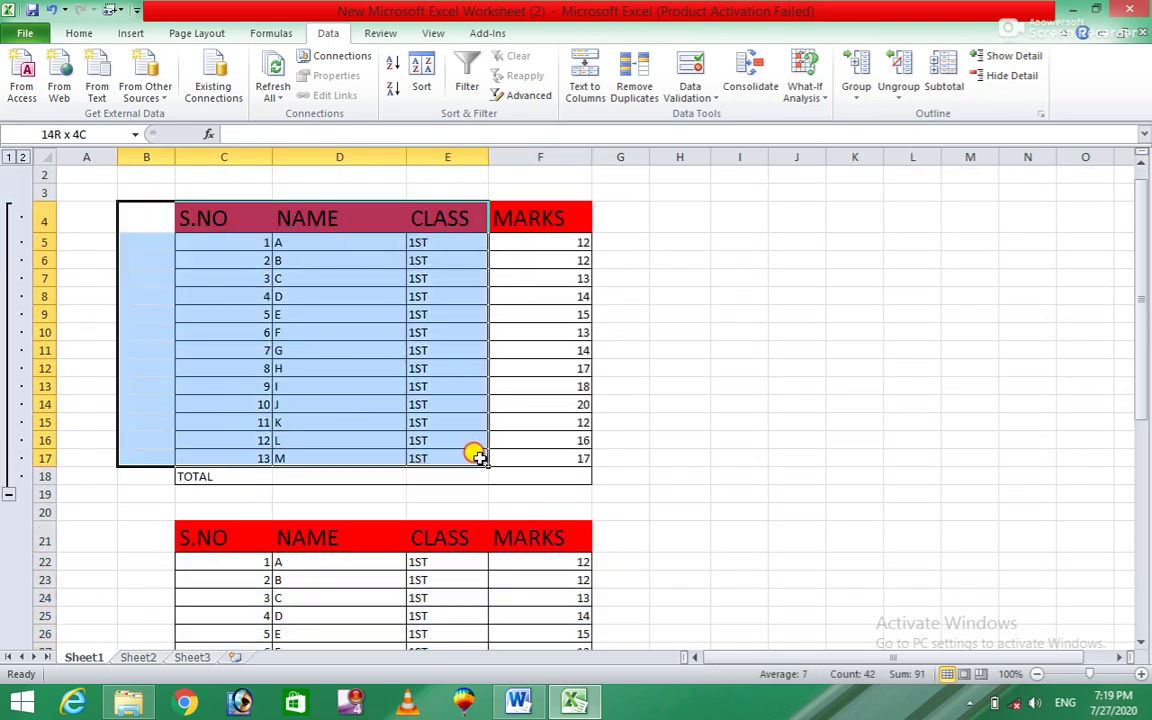
click(375, 350)
mouse_move(182, 205)
mouse_down()
mouse_move(540, 485)
mouse_move(546, 473)
mouse_up()
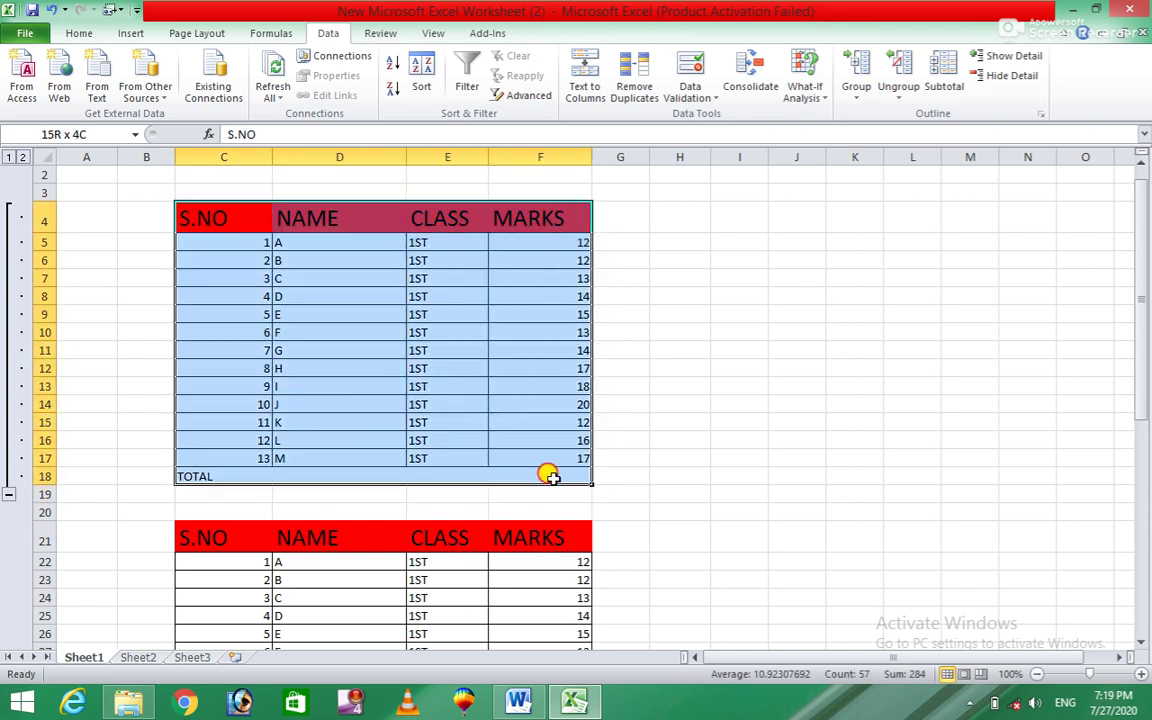
click(900, 58)
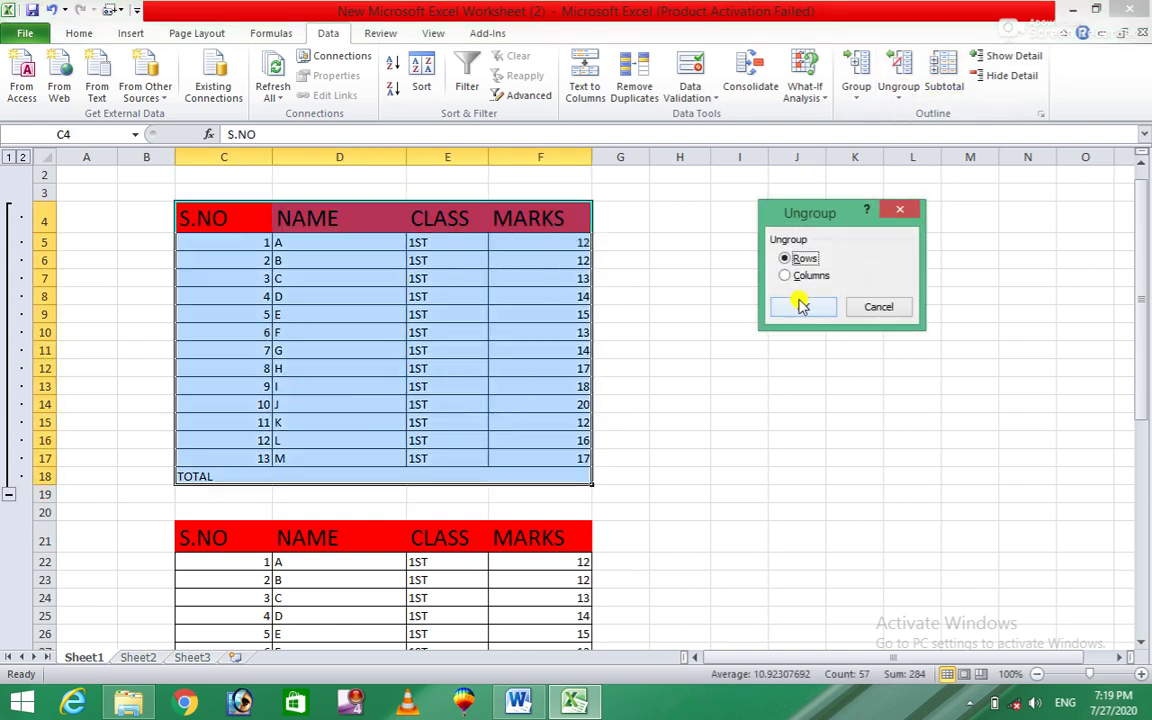
click(800, 303)
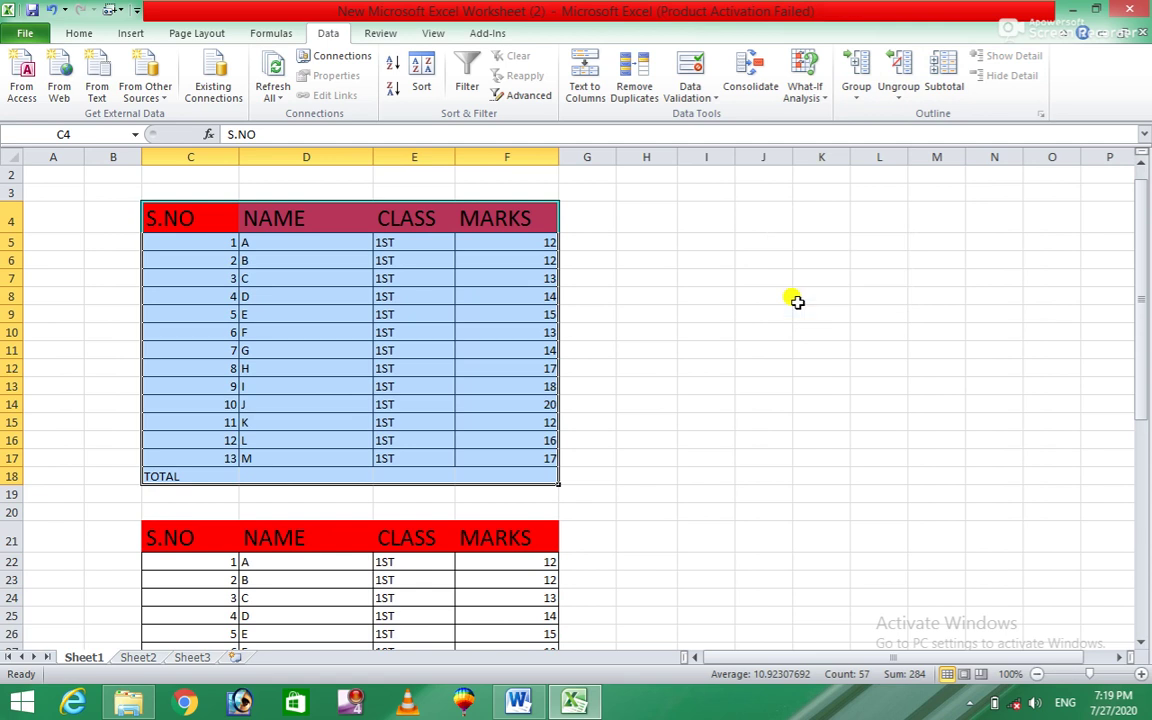
Group columns C–F of the marks table, then collapse and re-expand them.
click(857, 82)
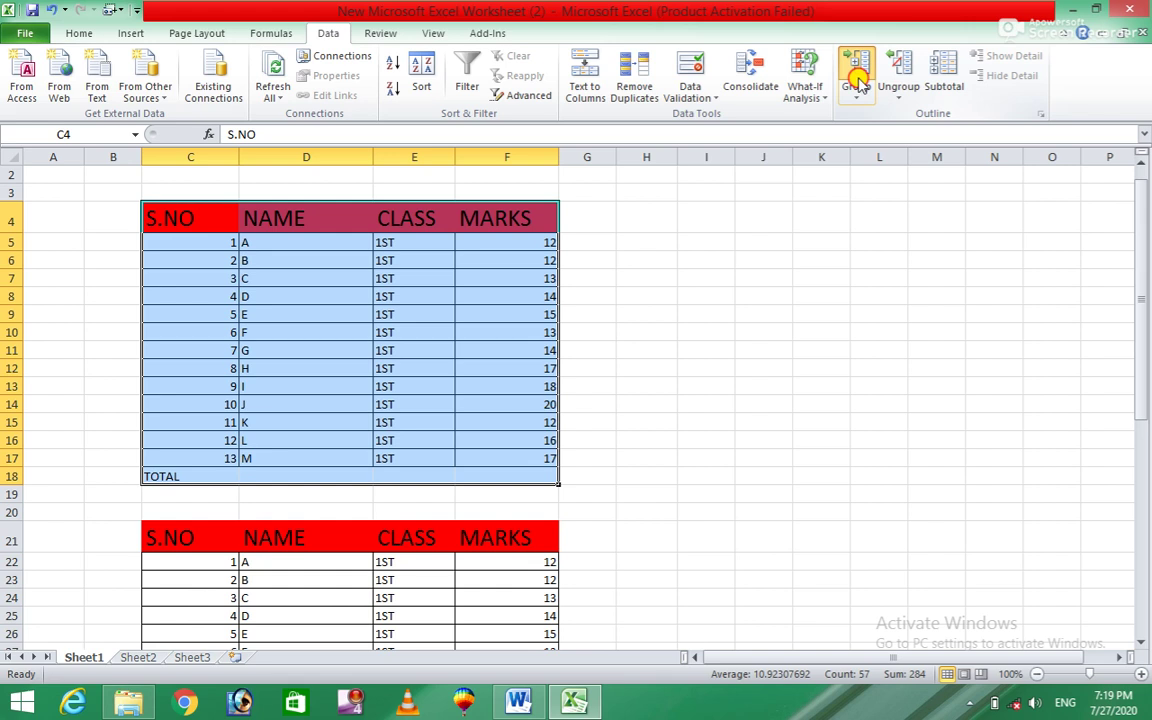
click(788, 276)
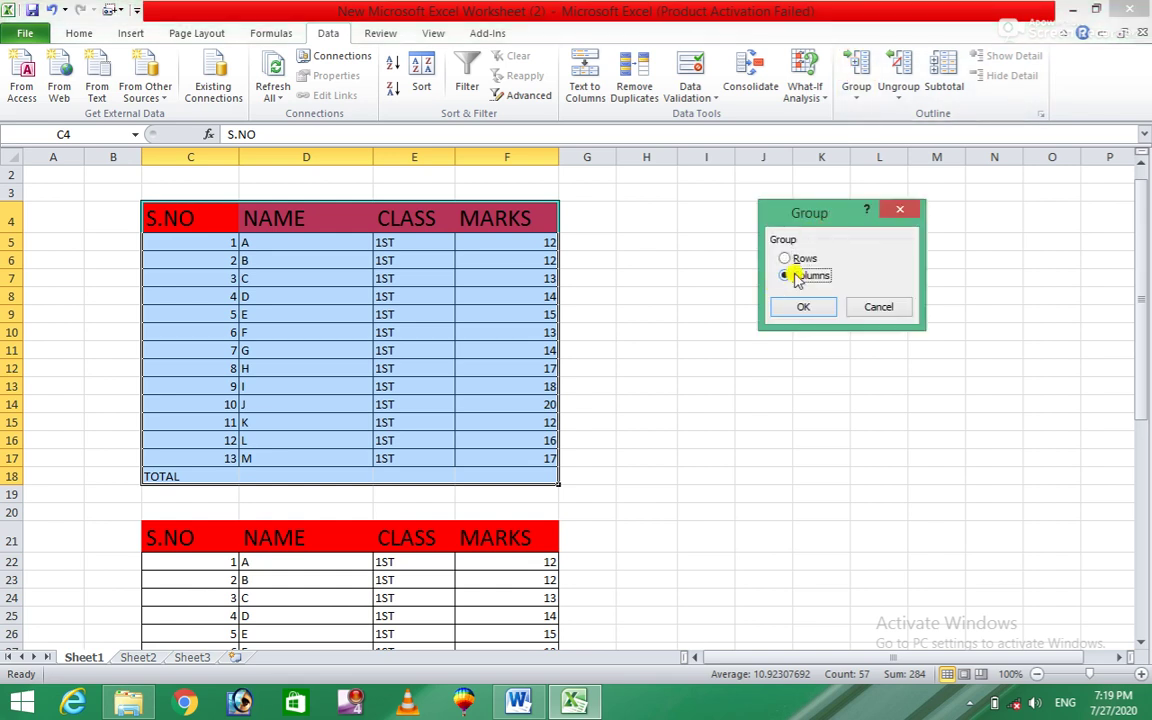
click(800, 306)
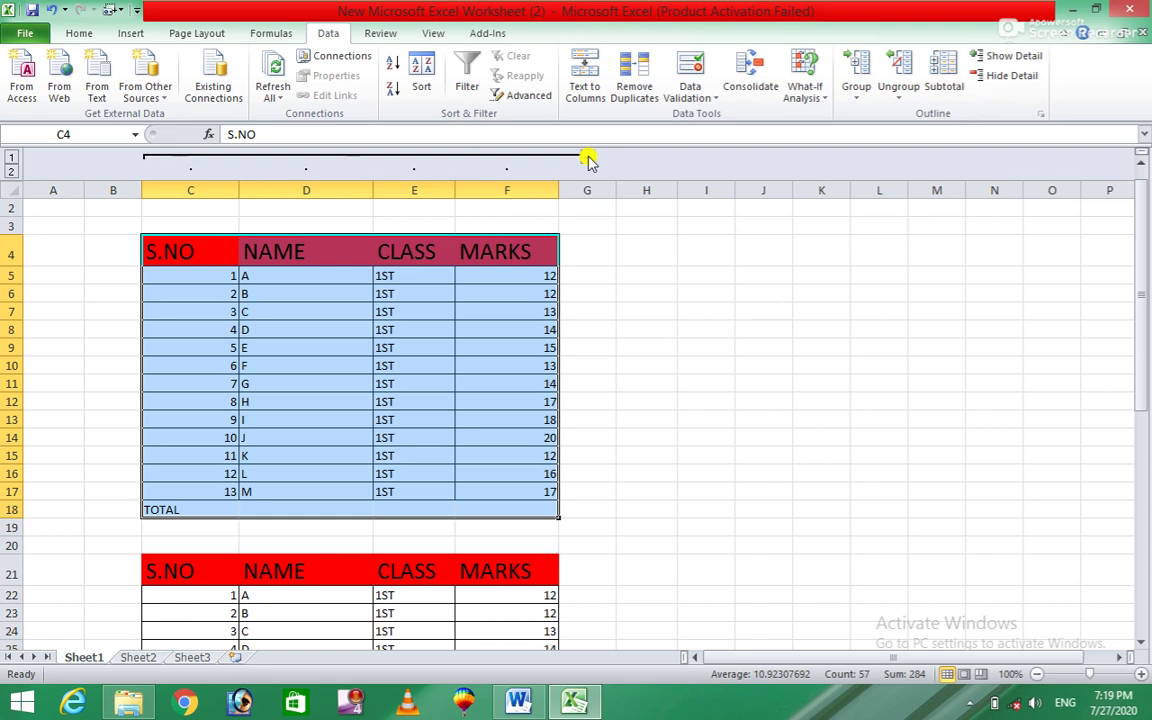
click(588, 160)
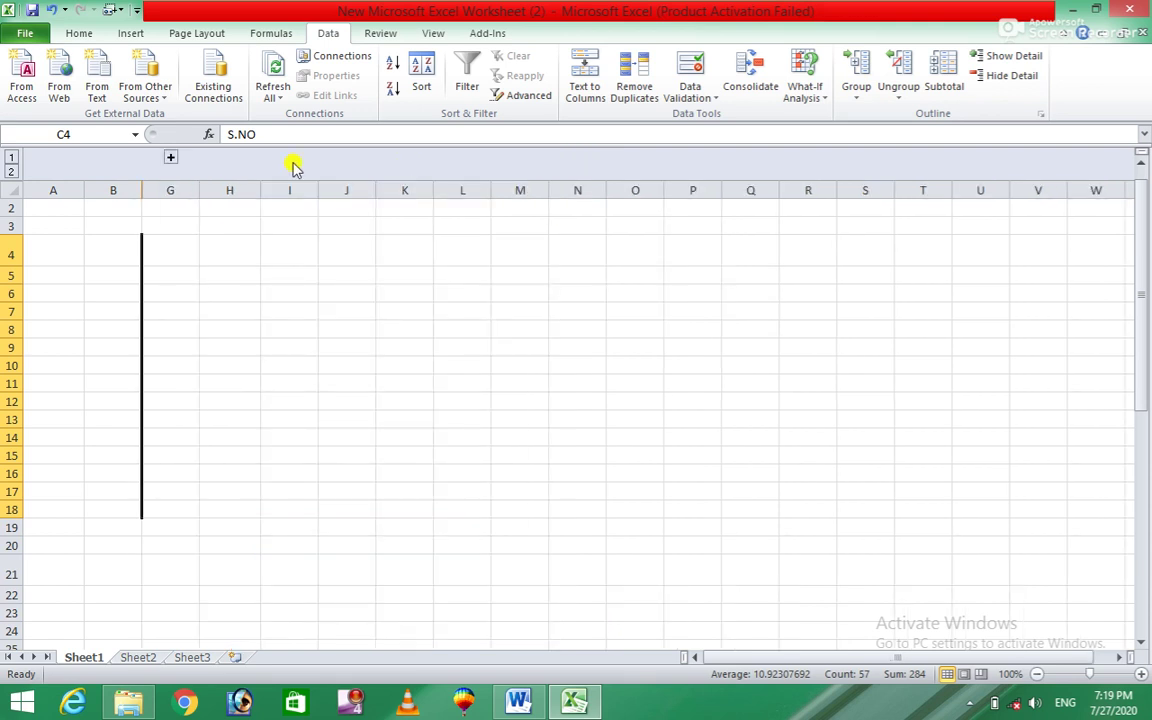
click(175, 158)
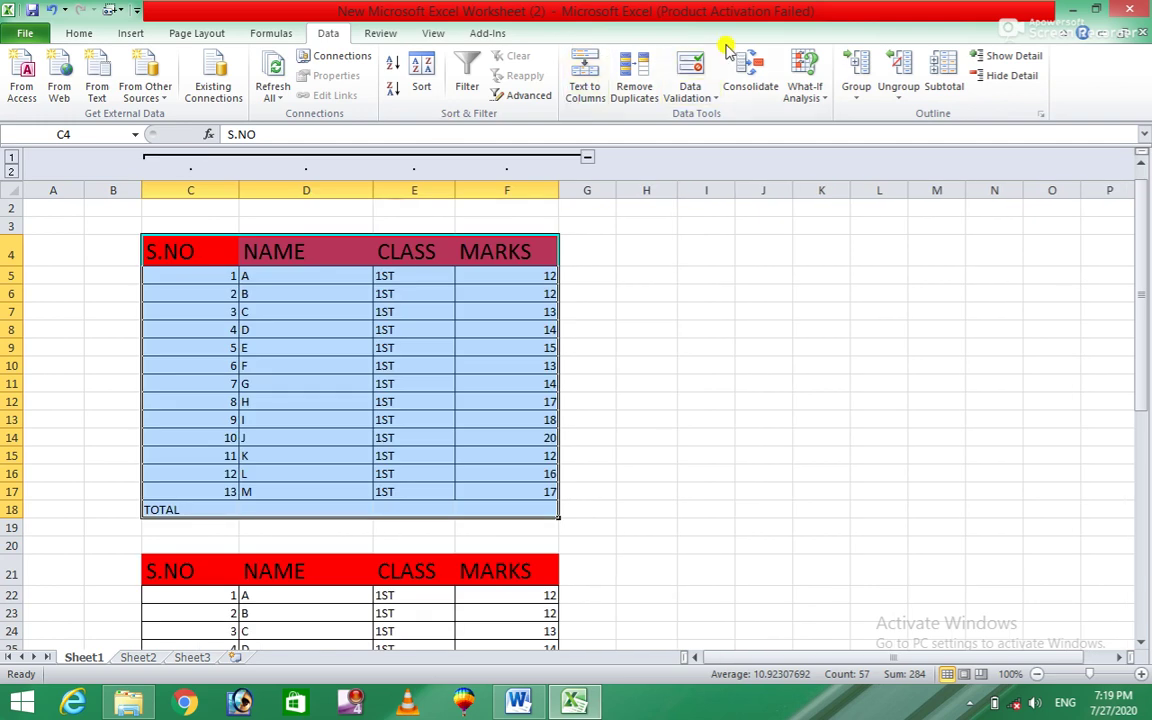
Ungroup columns C–F.
click(893, 68)
click(786, 275)
click(803, 306)
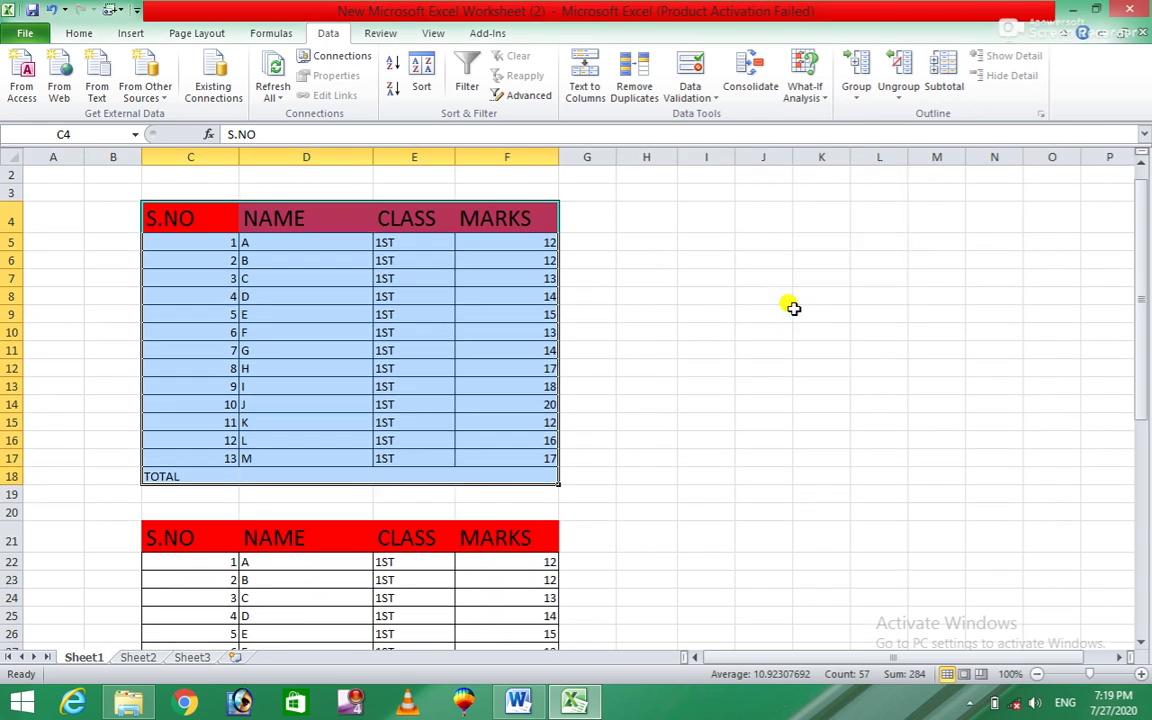
Add Average subtotals of MARKS per S.NO, producing a Grand Average of 14.84615385.
click(941, 75)
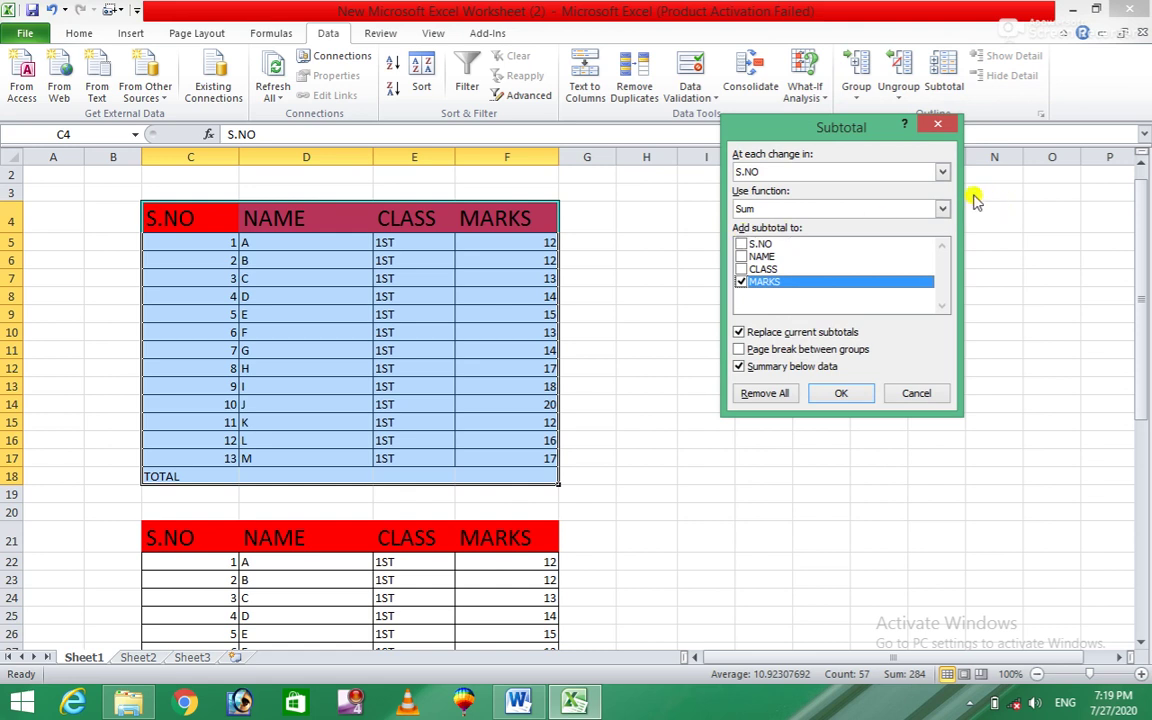
click(943, 208)
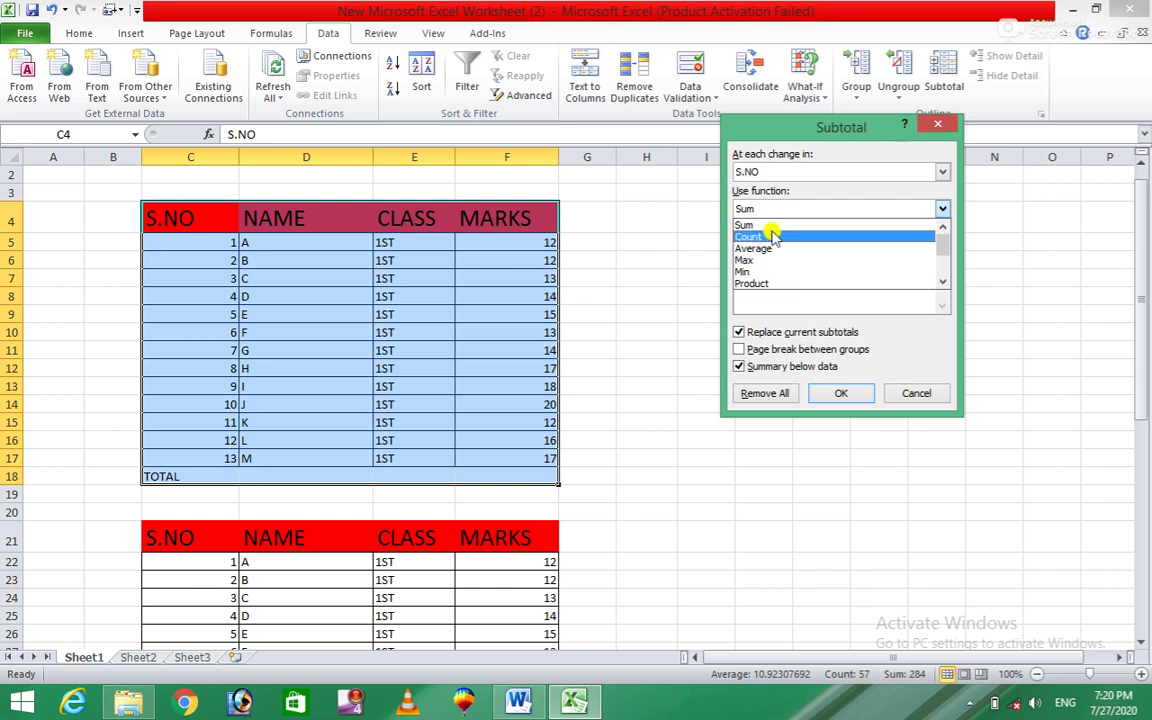
click(777, 249)
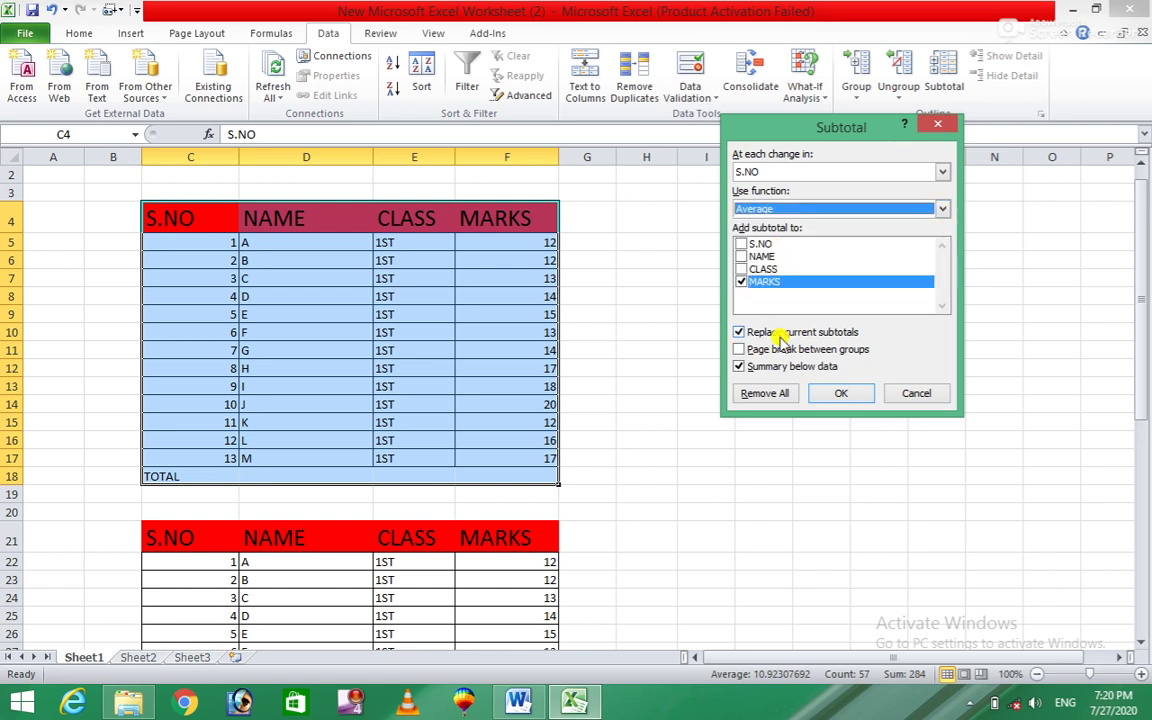
click(845, 393)
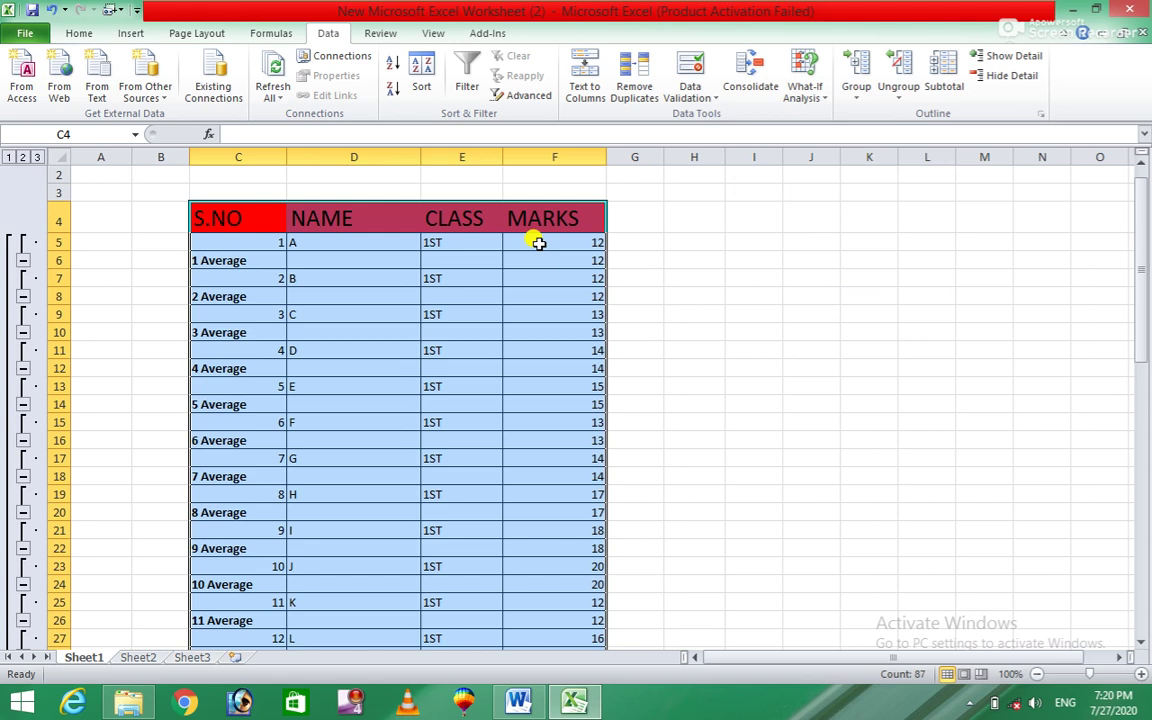
drag(1143, 226, 1143, 290)
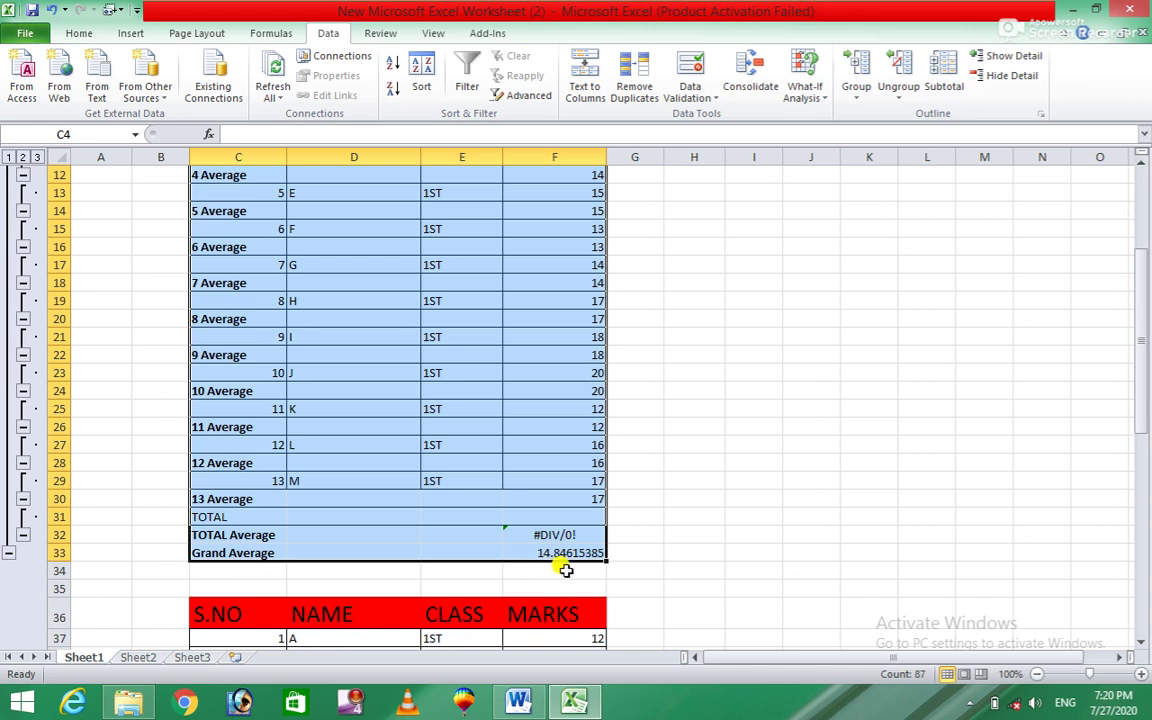
Change the MARKS subtotal function from Average to Sum.
click(952, 78)
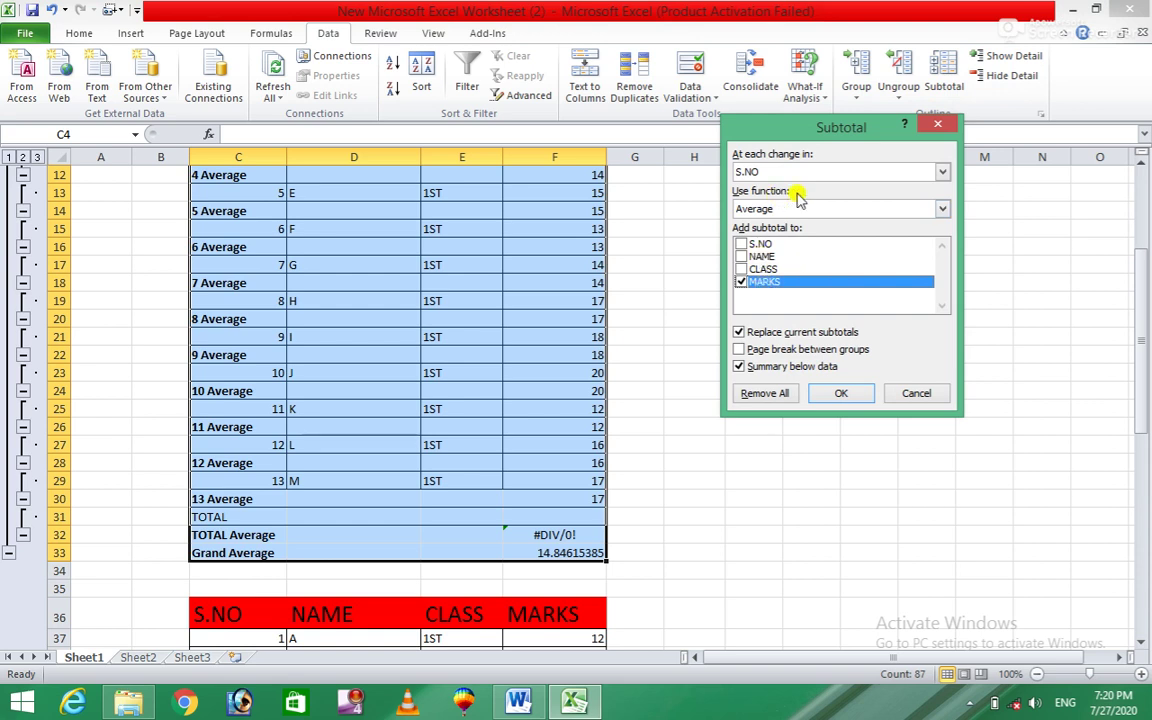
click(942, 208)
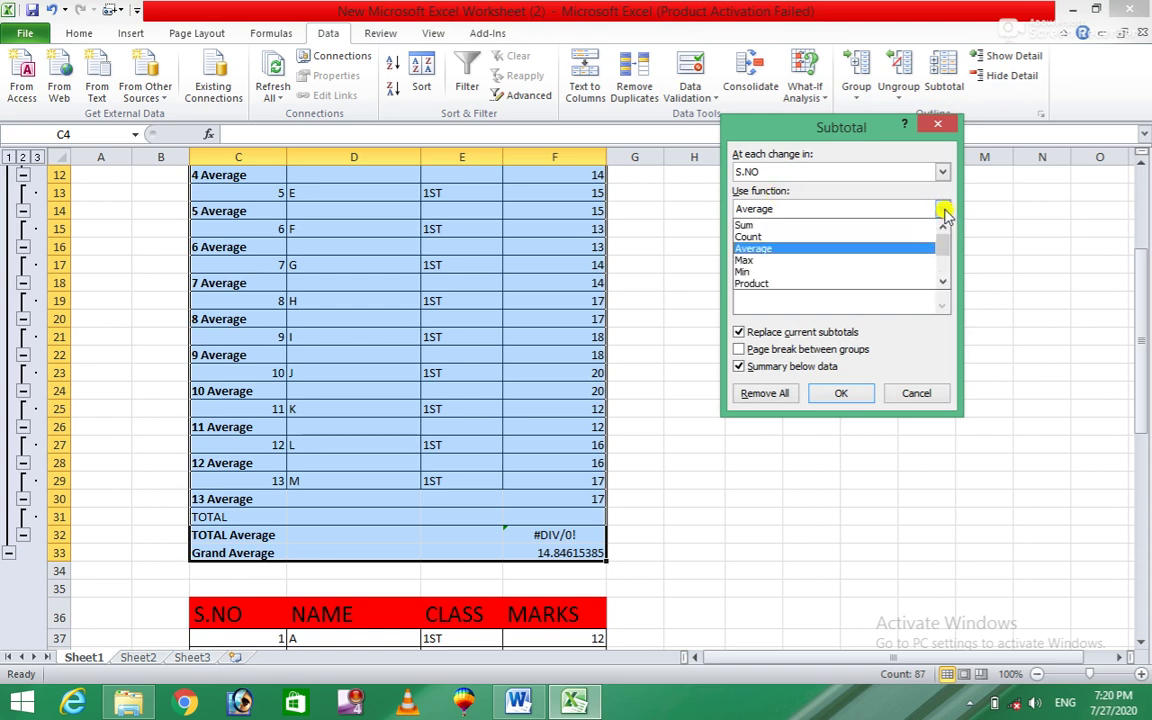
click(778, 224)
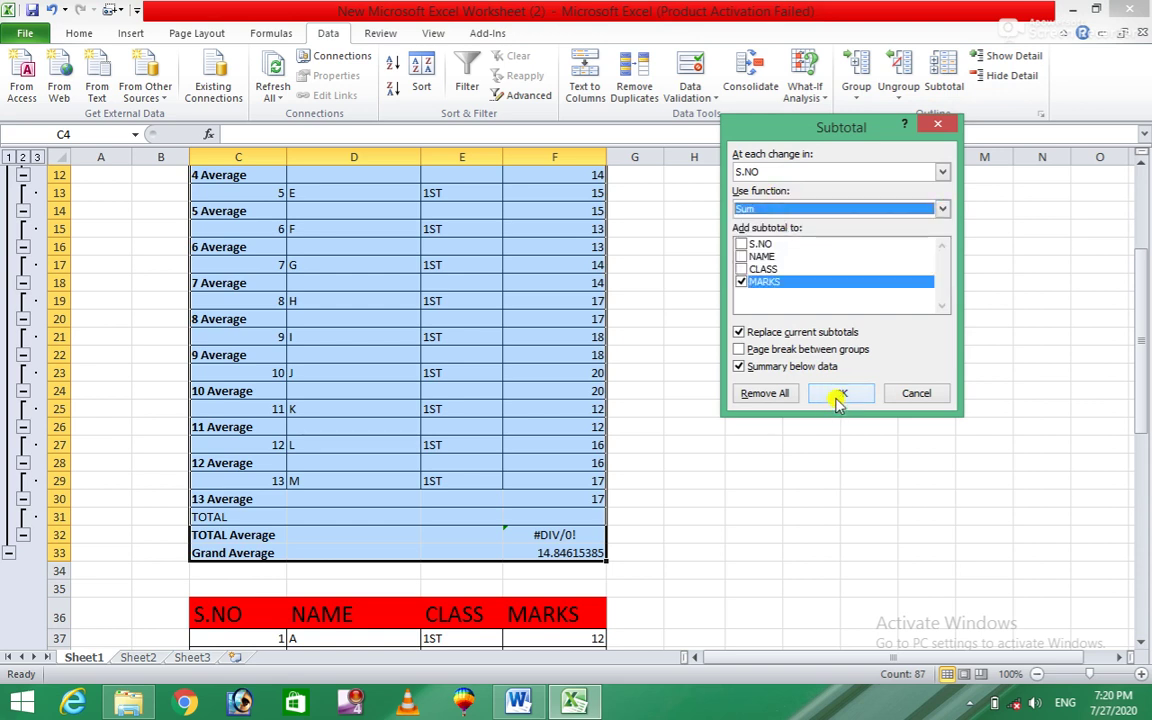
click(838, 396)
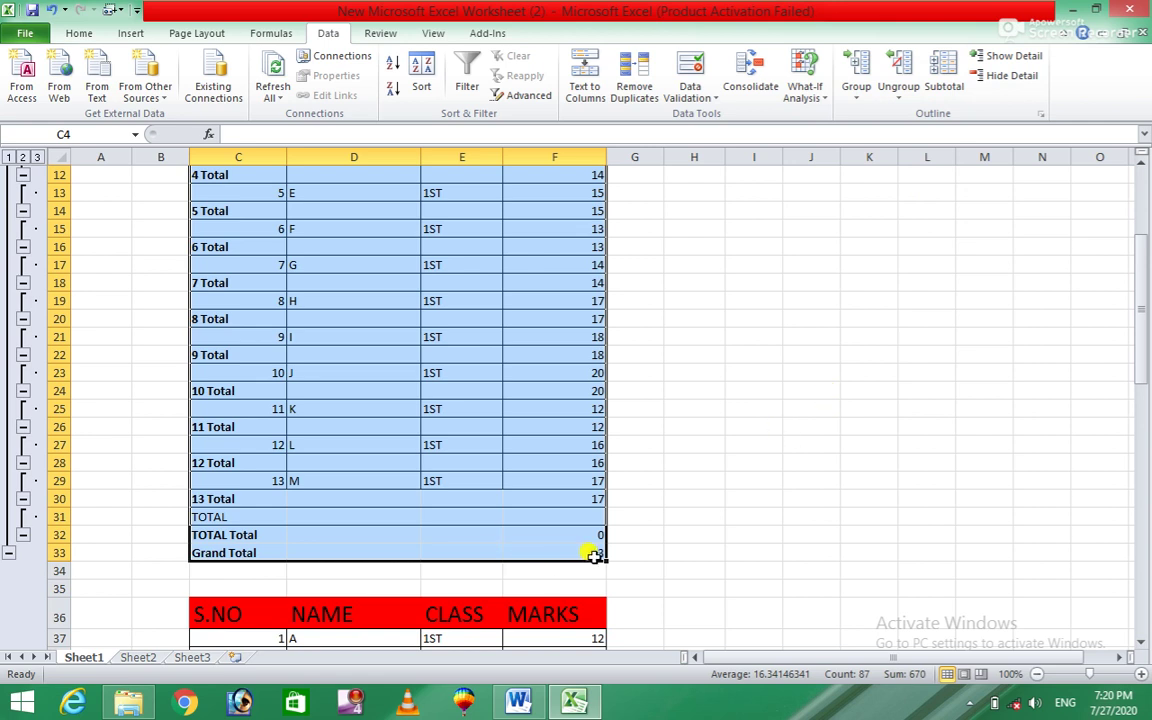
click(23, 535)
click(23, 499)
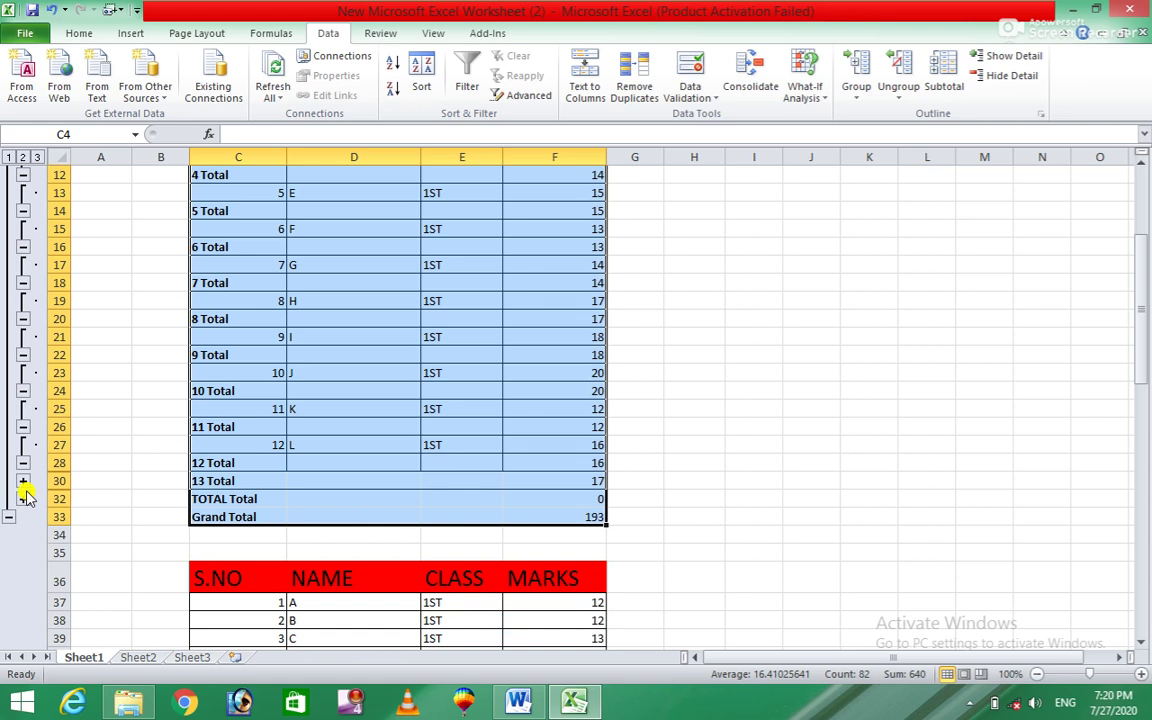
click(23, 463)
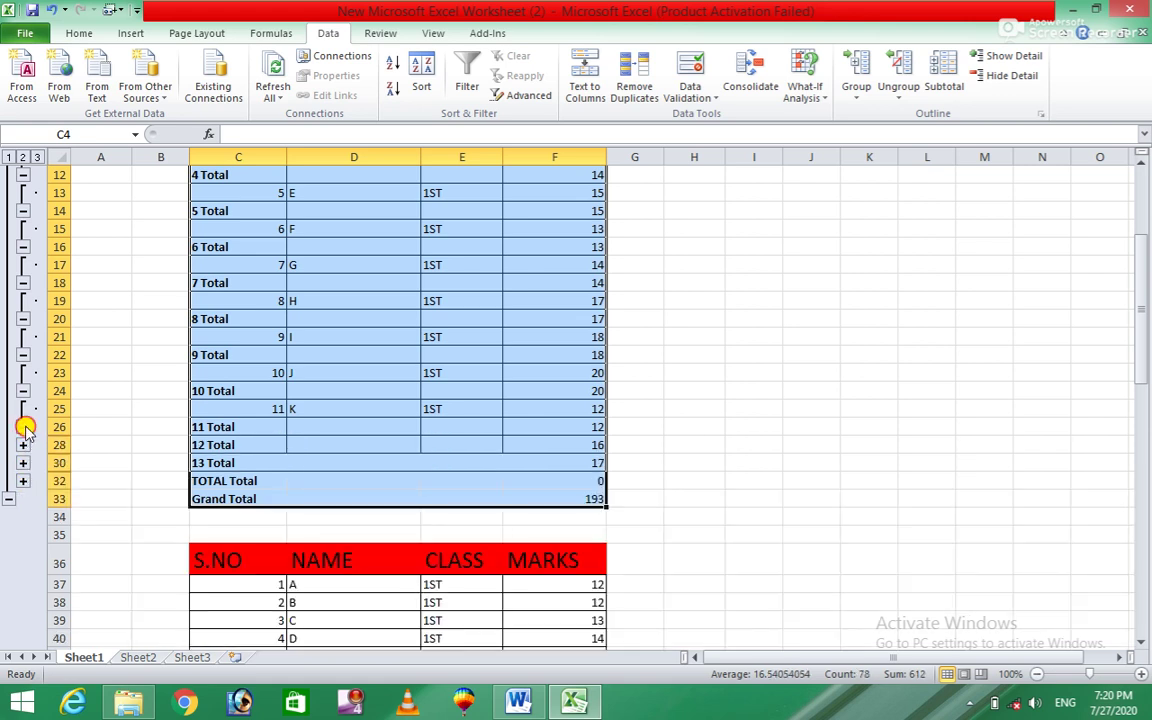
click(23, 426)
click(23, 390)
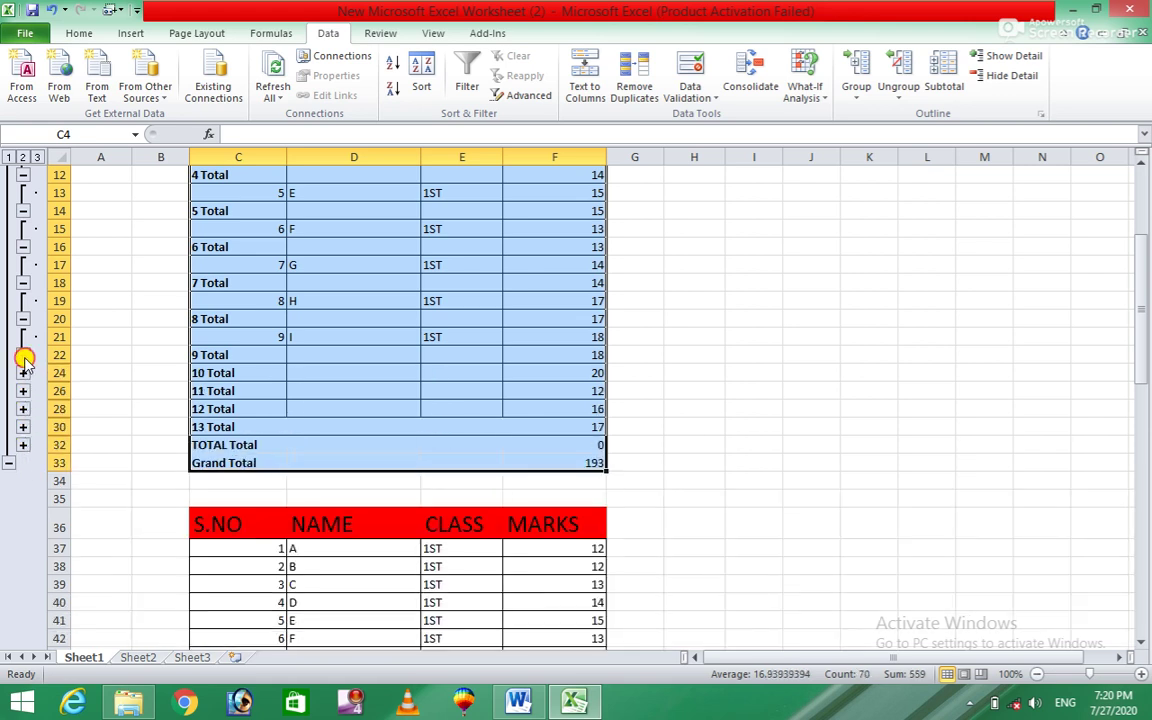
click(23, 354)
click(23, 355)
click(23, 337)
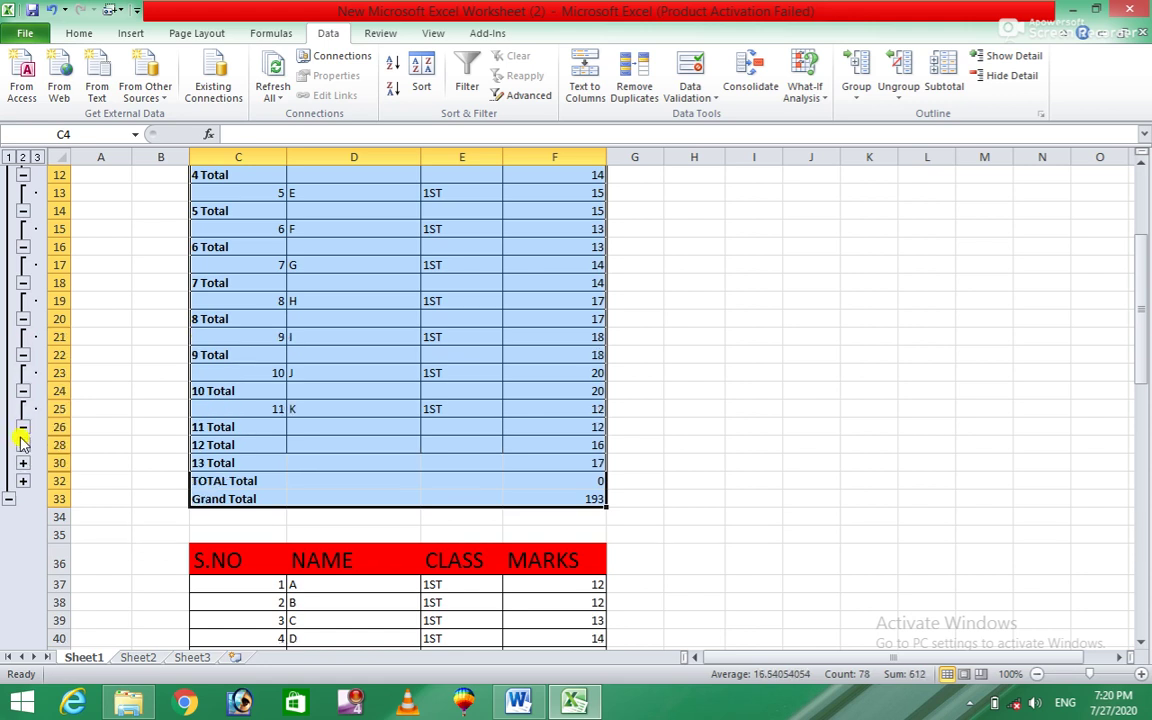
click(22, 445)
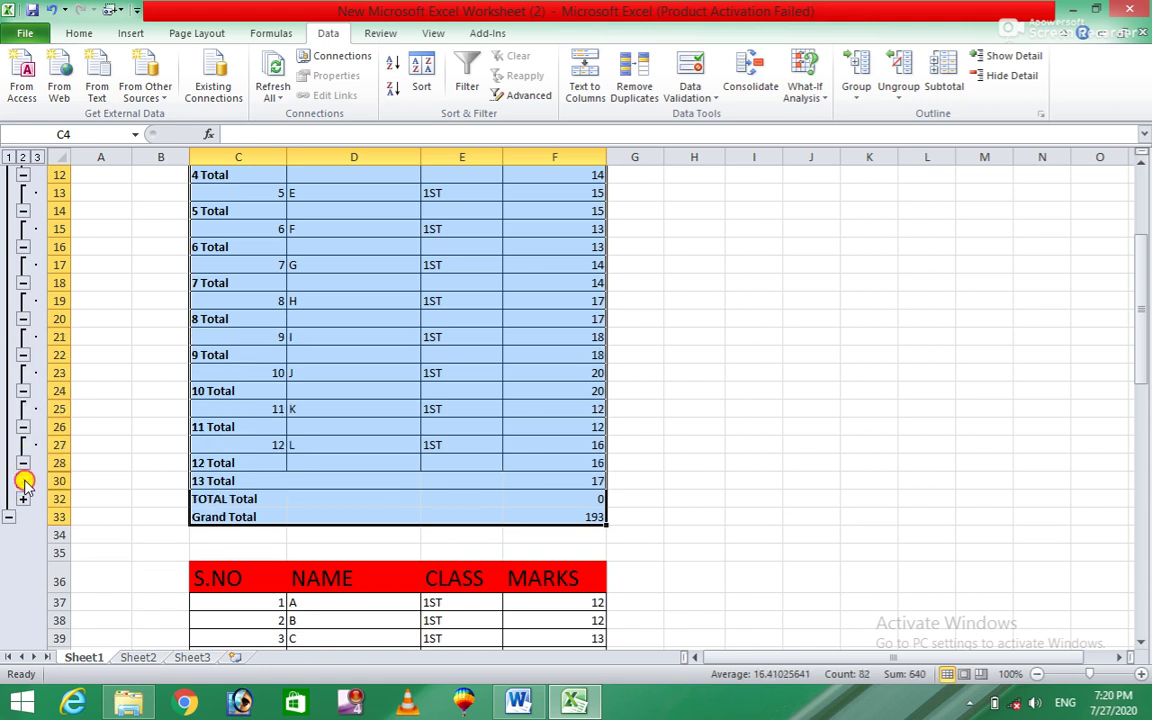
click(23, 482)
click(23, 516)
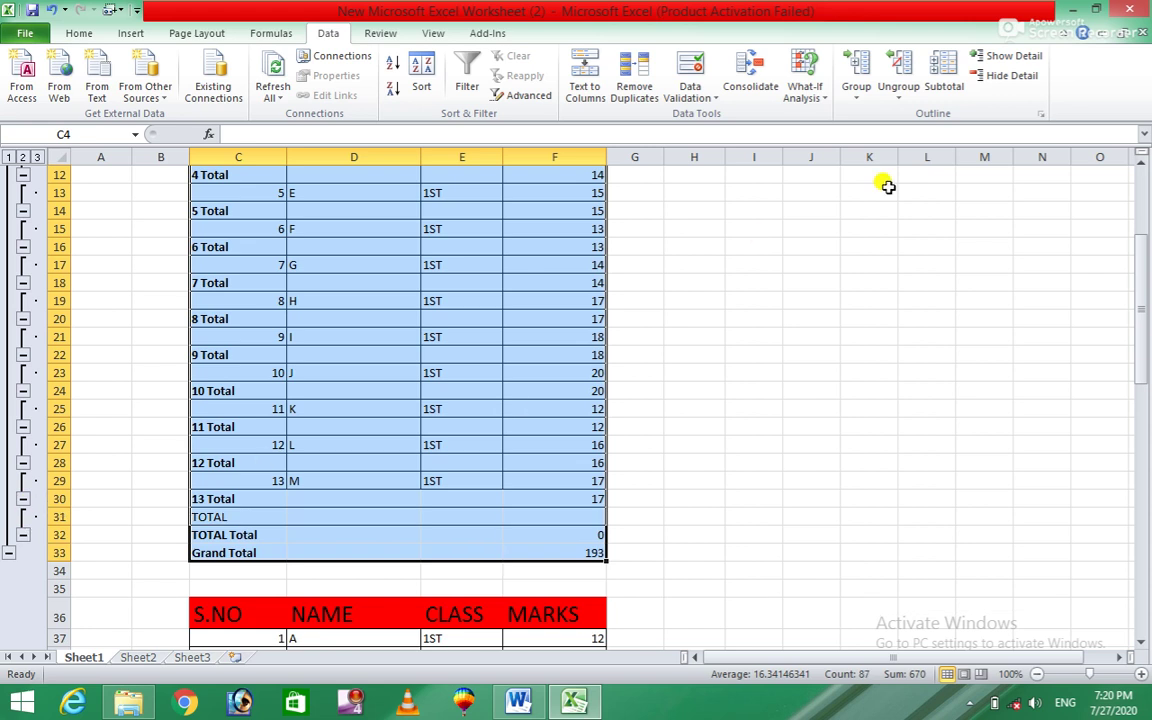
Change the MARKS subtotals to Count.
click(941, 95)
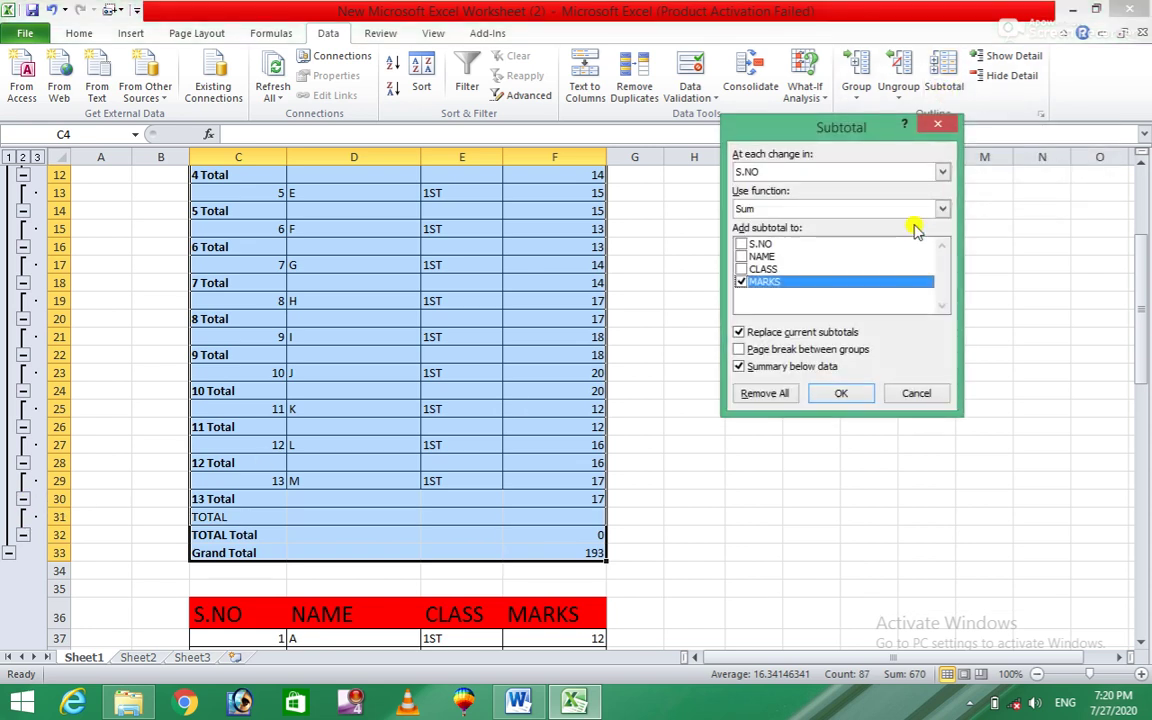
click(945, 205)
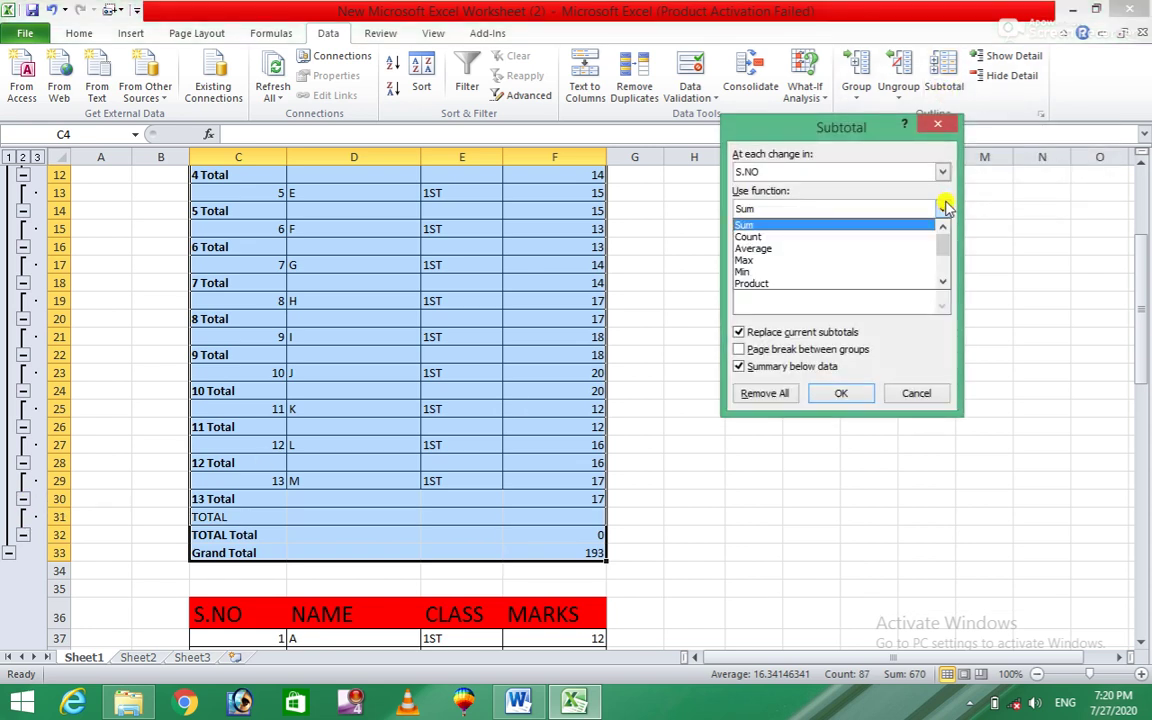
click(855, 237)
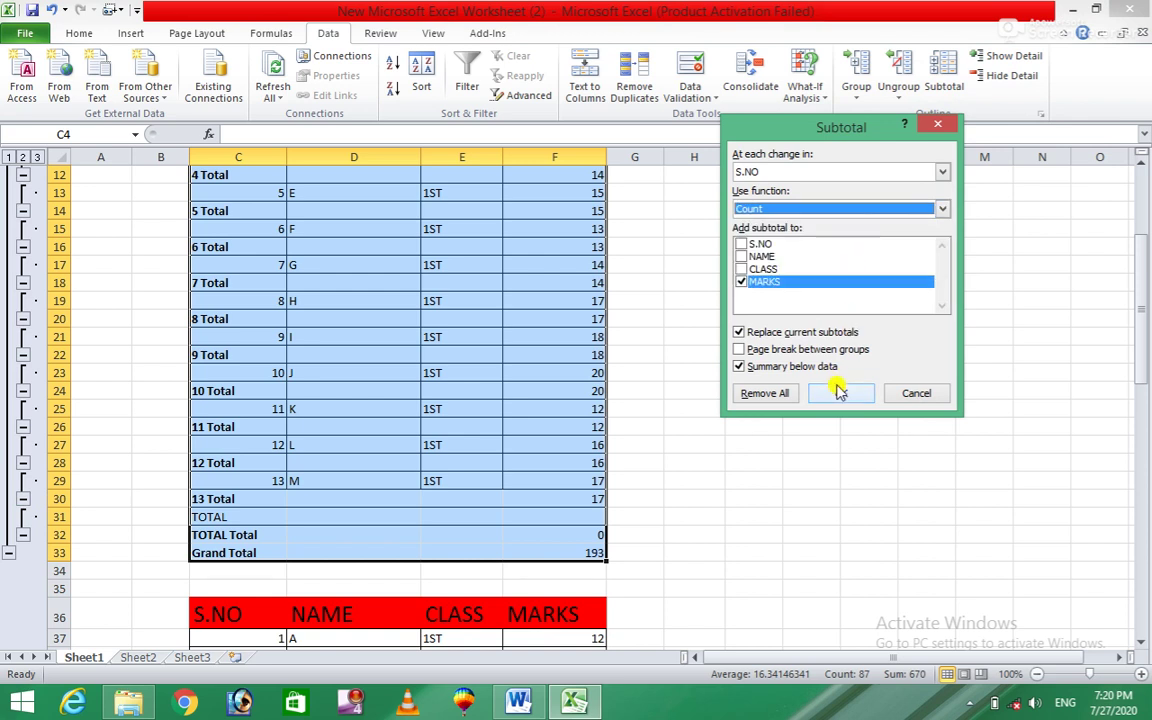
click(832, 392)
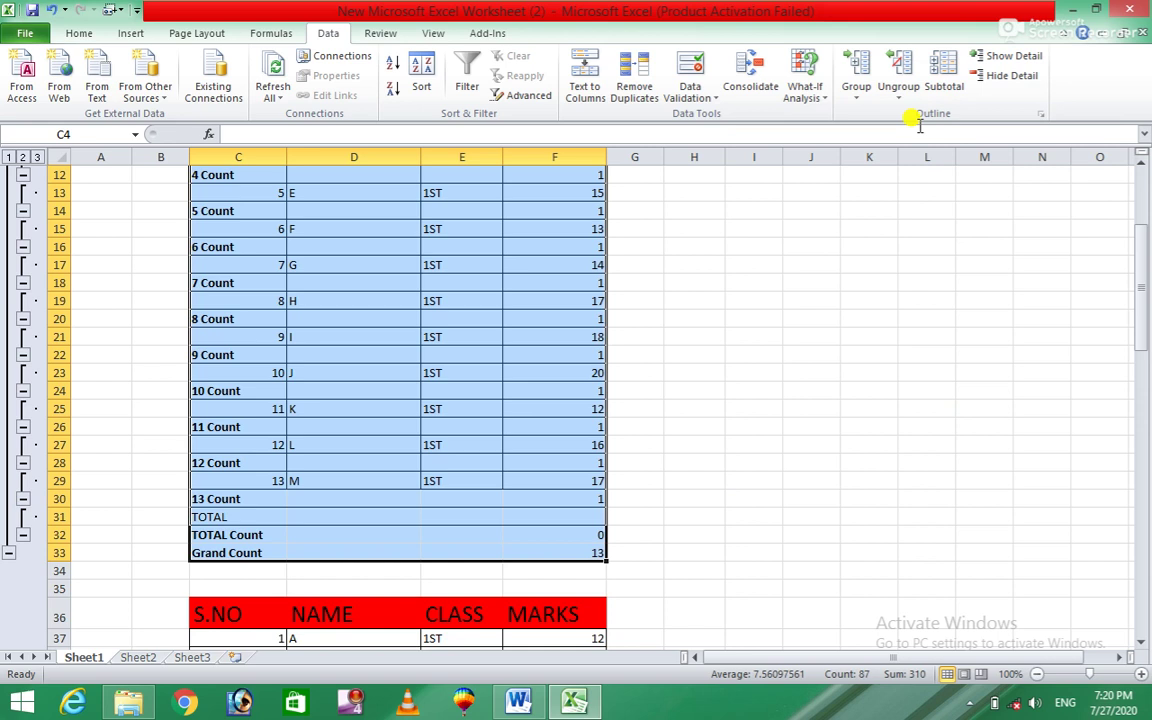
Change the MARKS subtotals to Max, giving a Grand Max of 20.
click(957, 90)
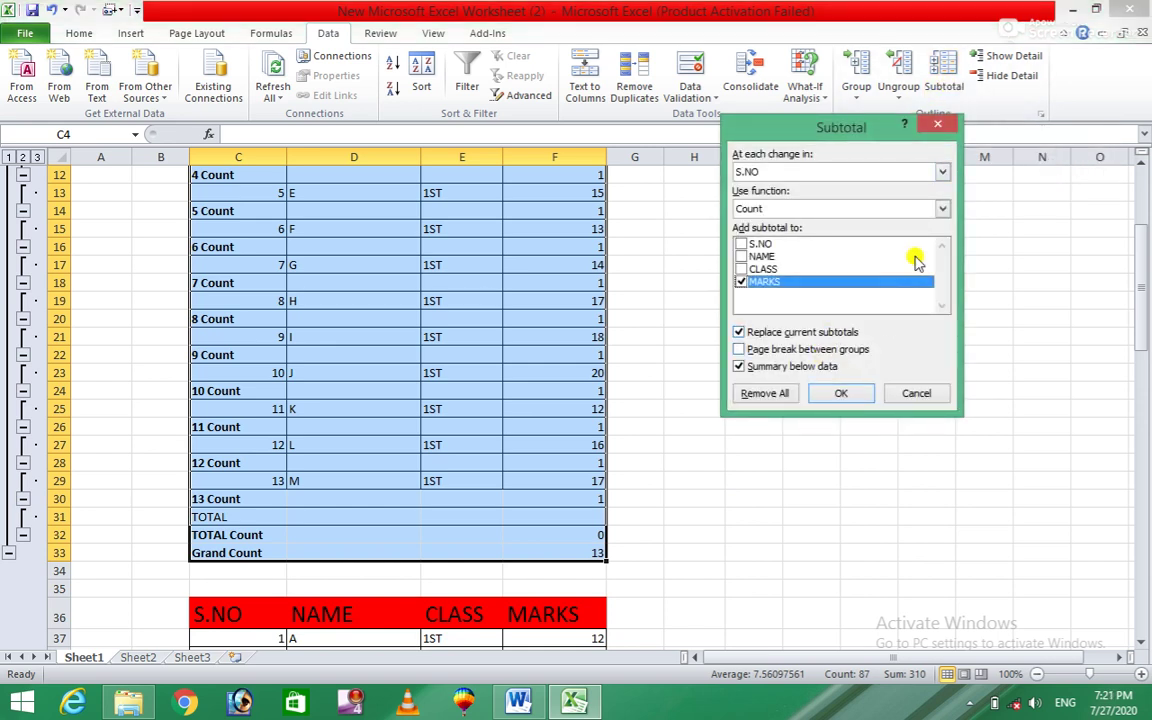
click(942, 208)
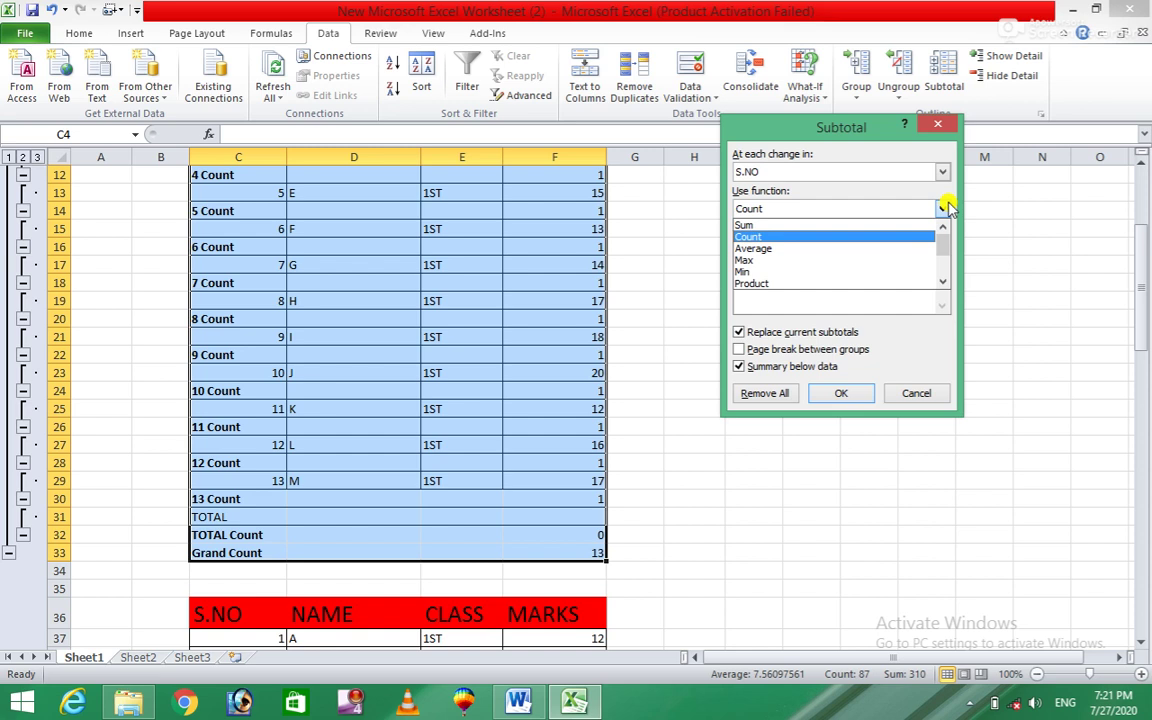
click(760, 260)
click(840, 395)
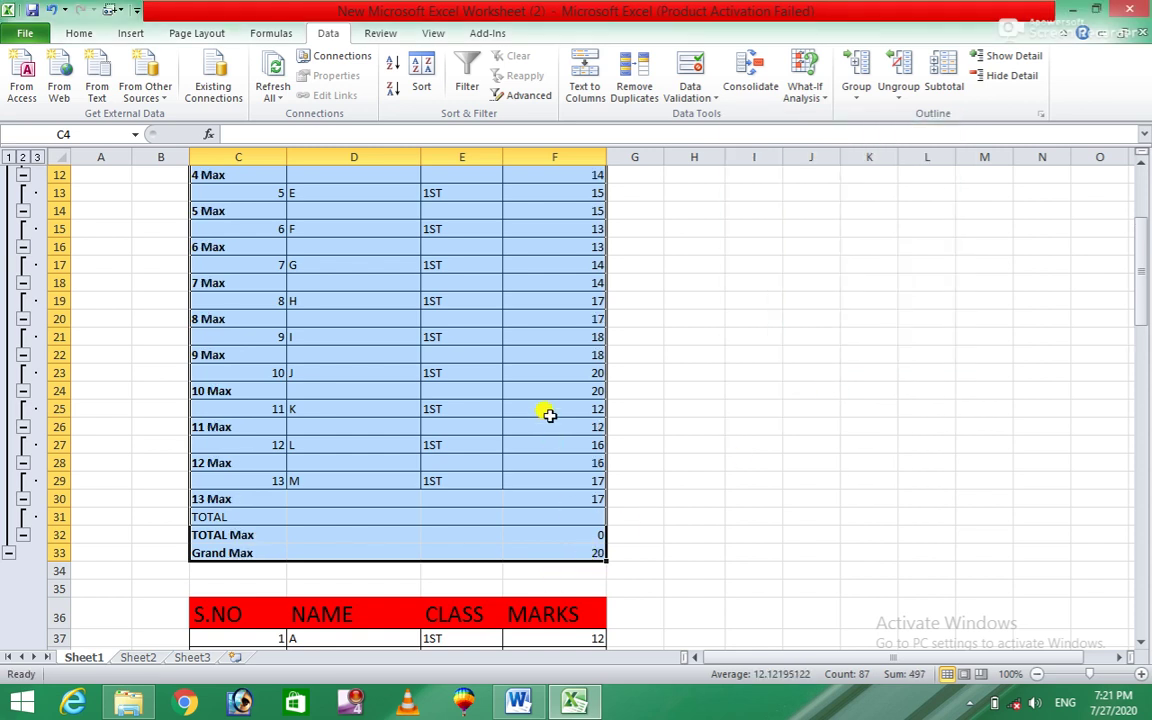
Change the MARKS subtotals to Min.
click(943, 88)
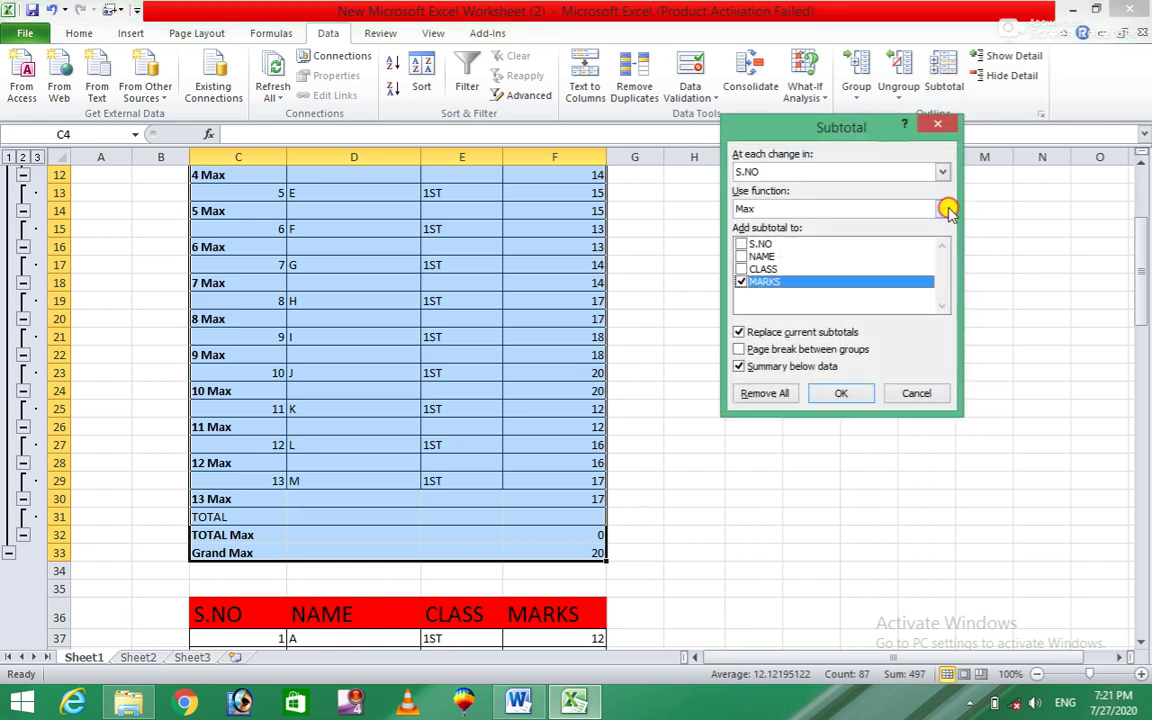
click(948, 210)
click(790, 275)
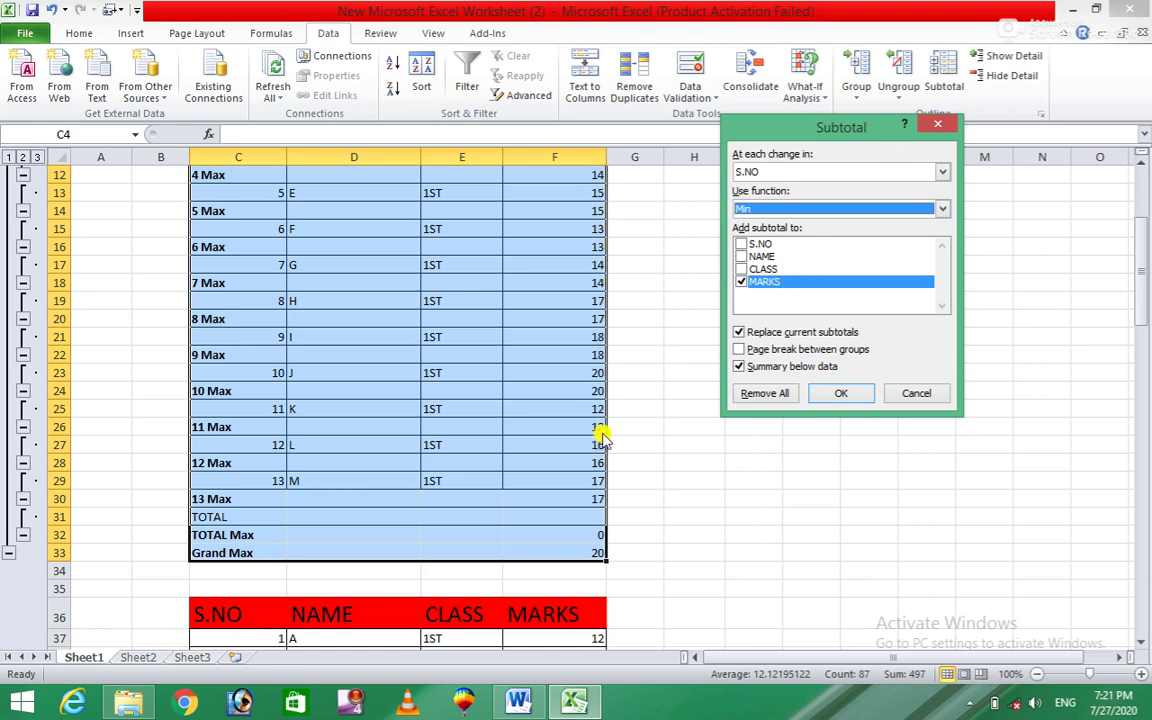
click(845, 392)
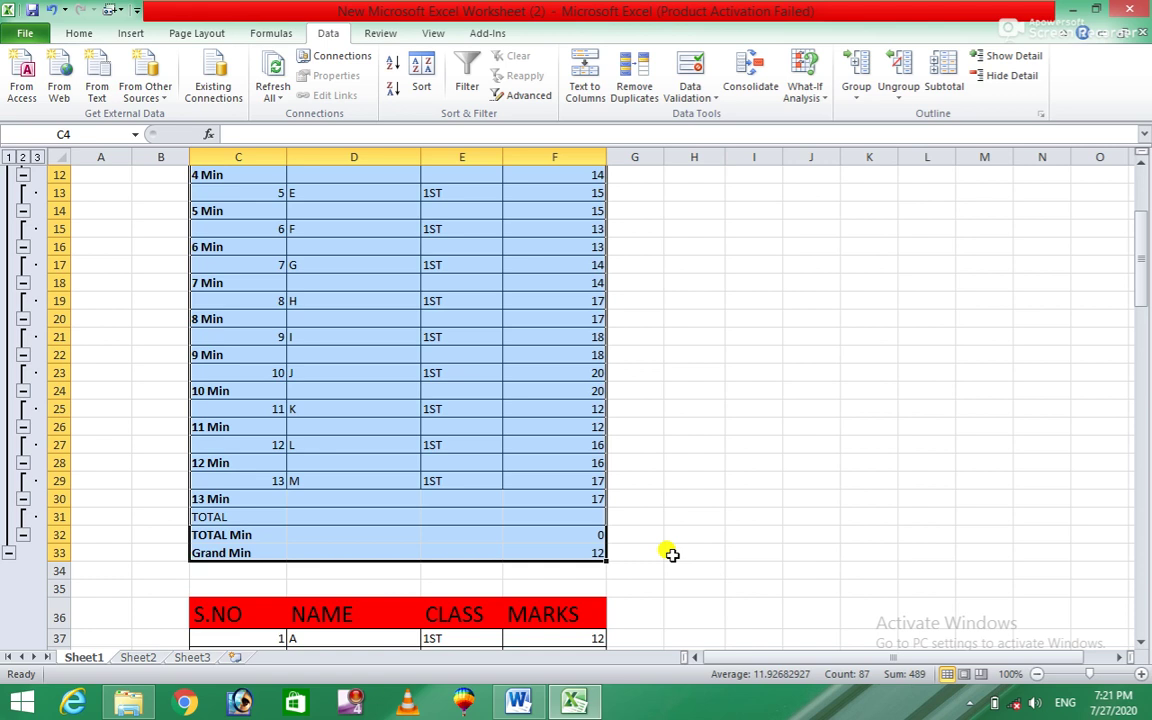
Change the MARKS subtotals to Product, giving a Grand Product of 1.42922E+15.
click(944, 78)
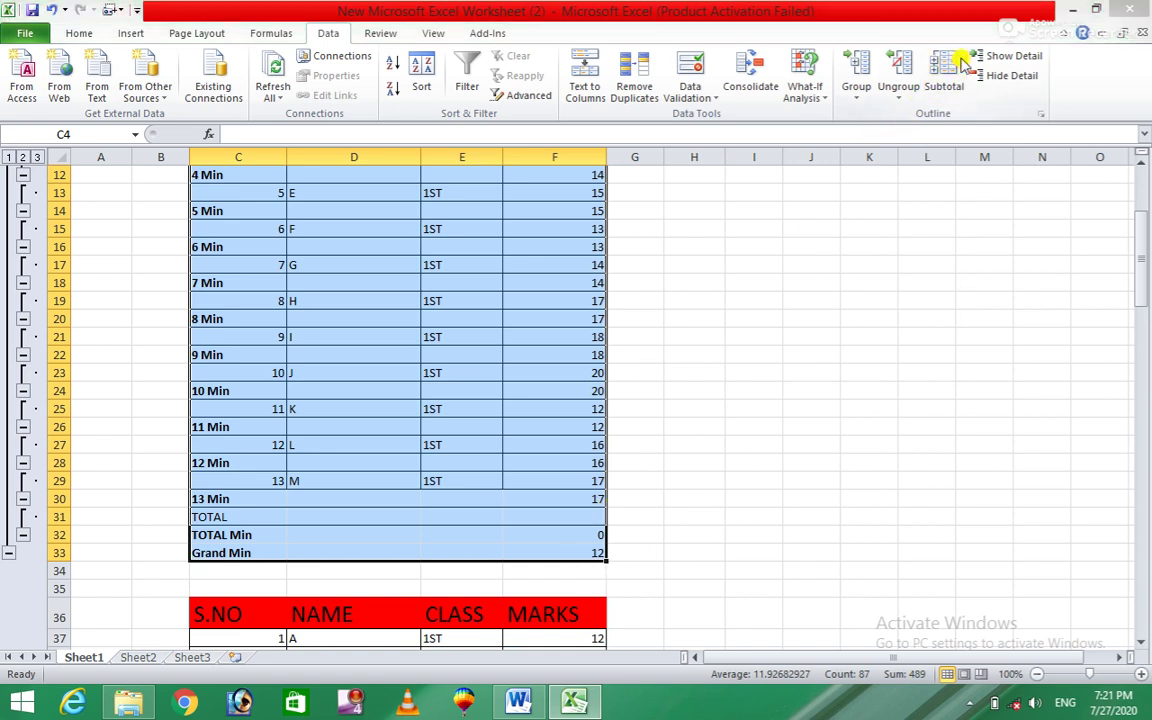
click(942, 208)
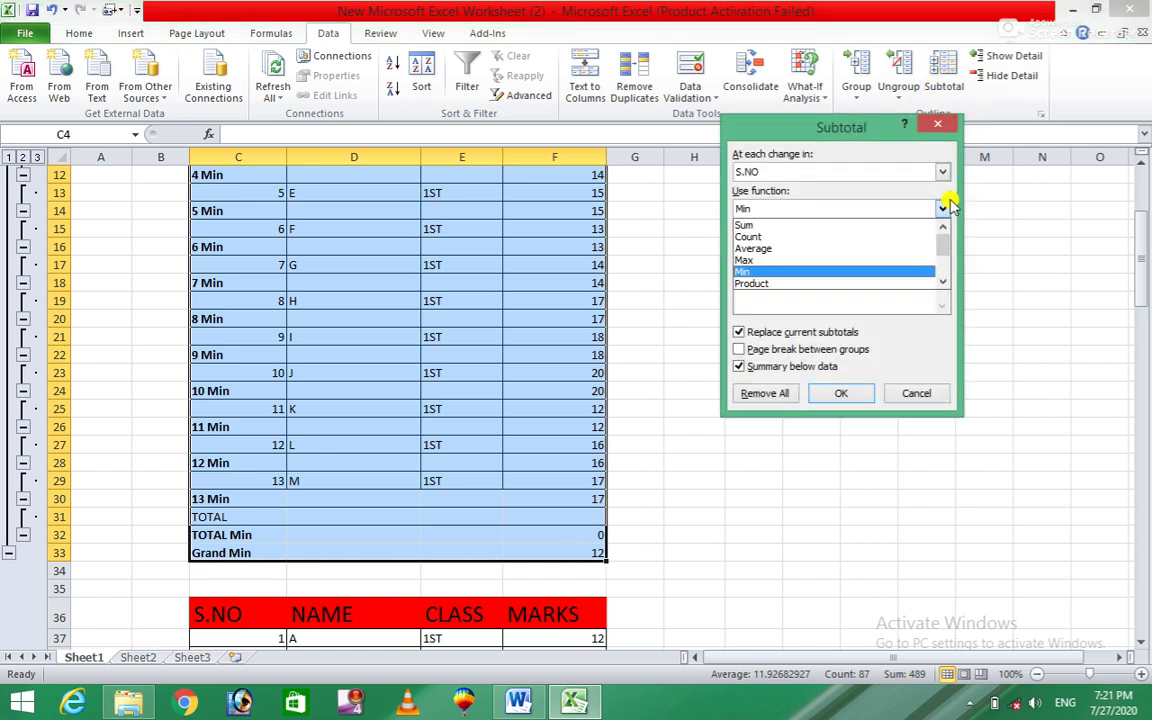
click(763, 285)
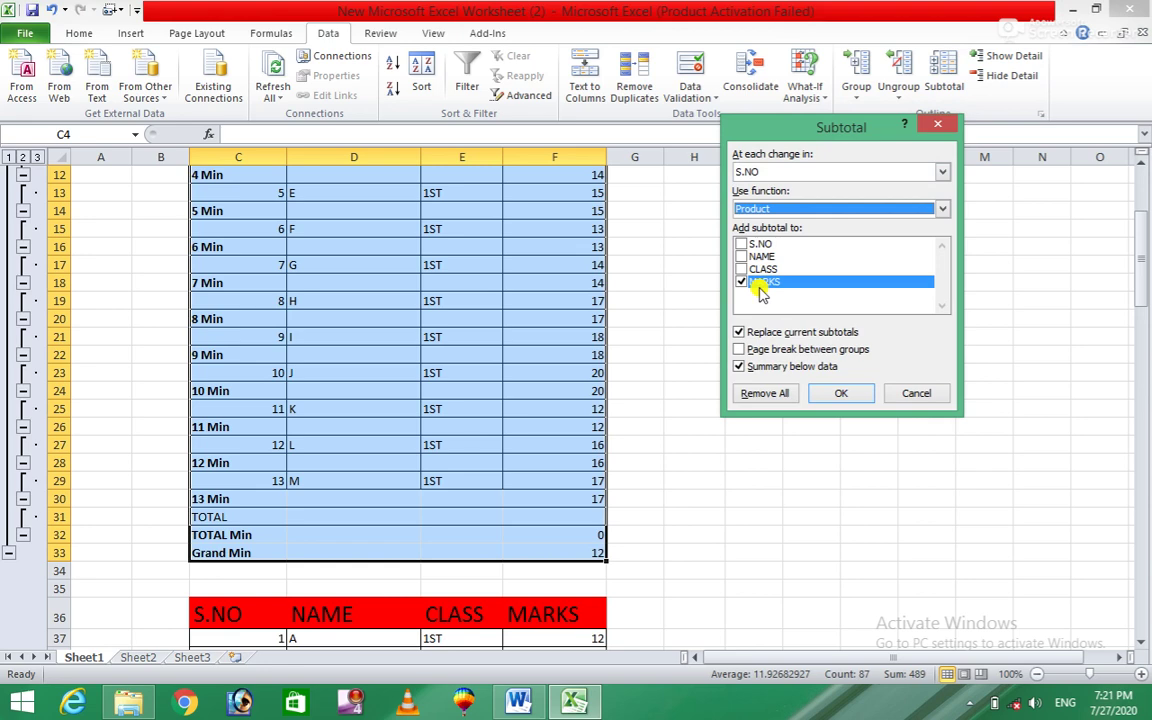
click(838, 394)
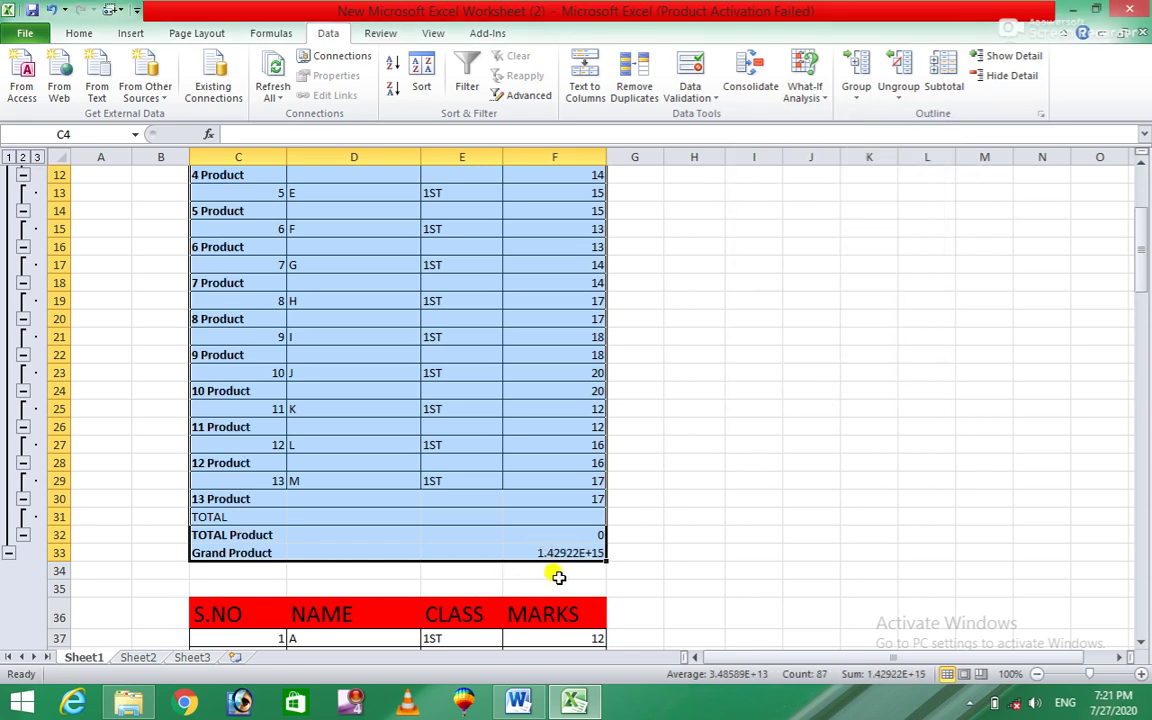
click(945, 80)
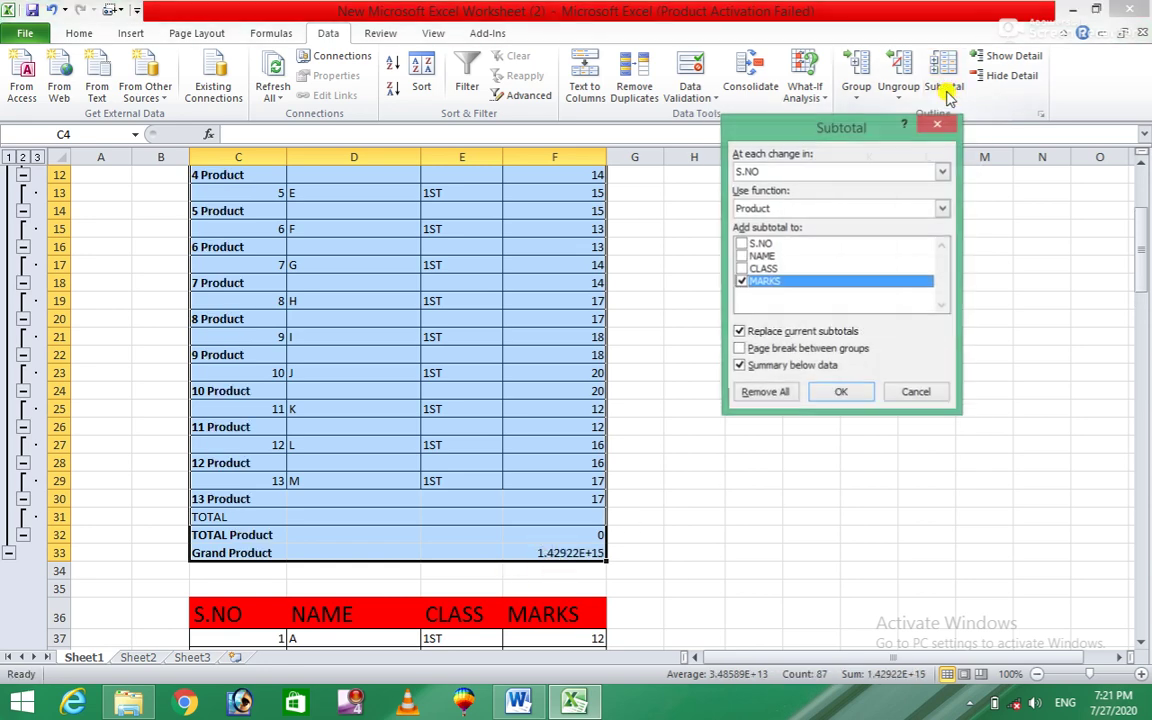
Subtotal MARKS as Sum at each change in MARKS instead of S.NO.
click(942, 207)
click(818, 226)
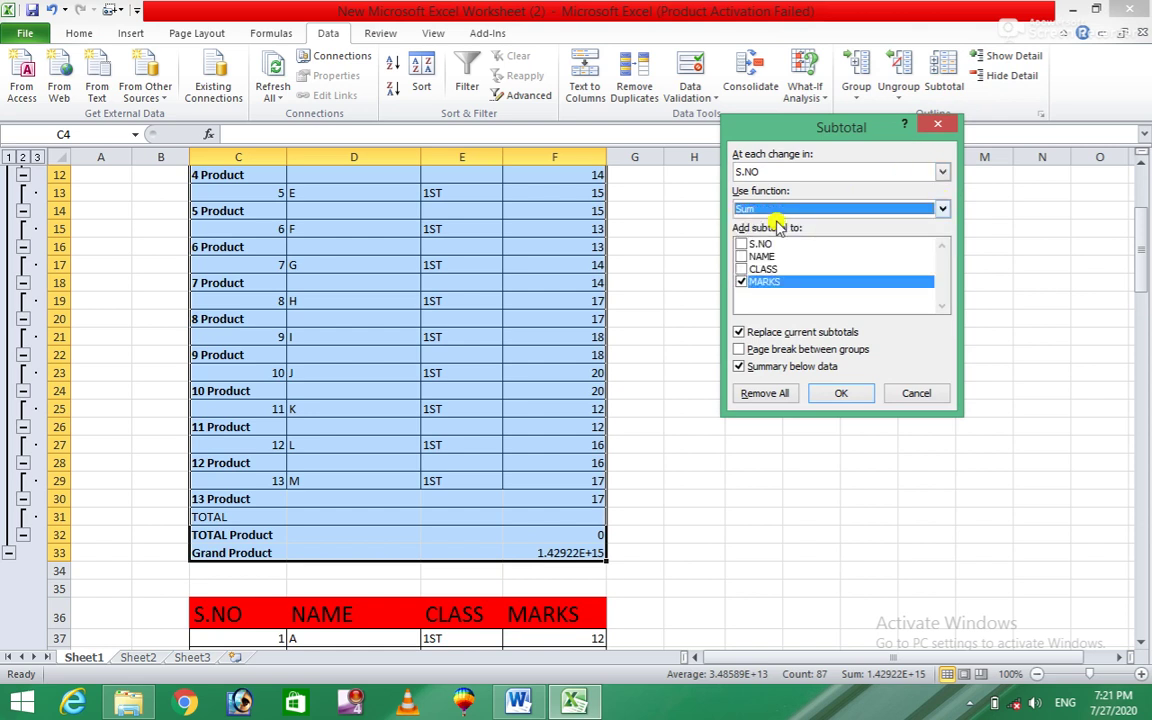
click(940, 173)
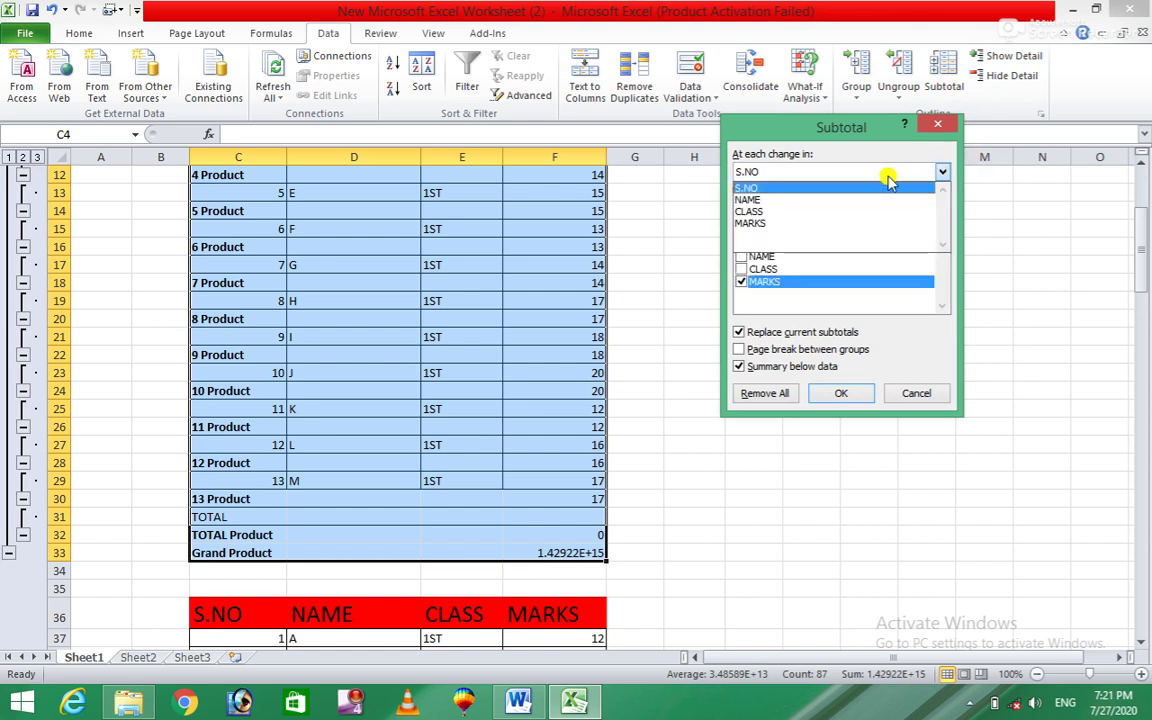
click(760, 224)
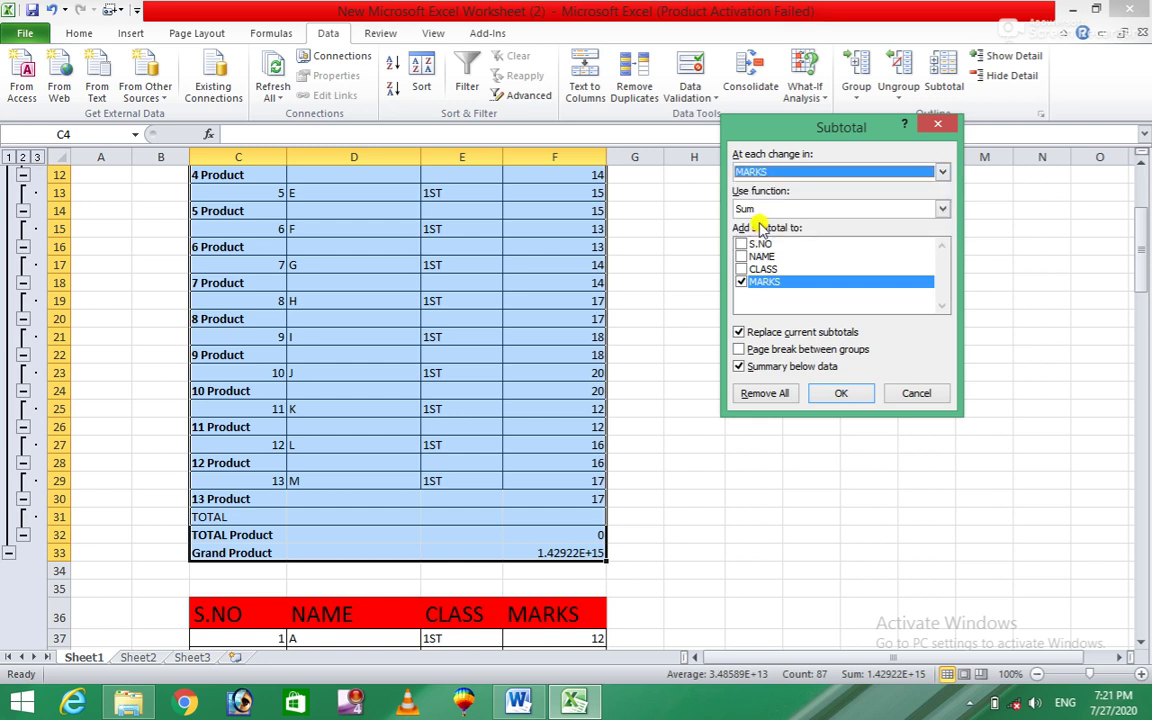
click(846, 392)
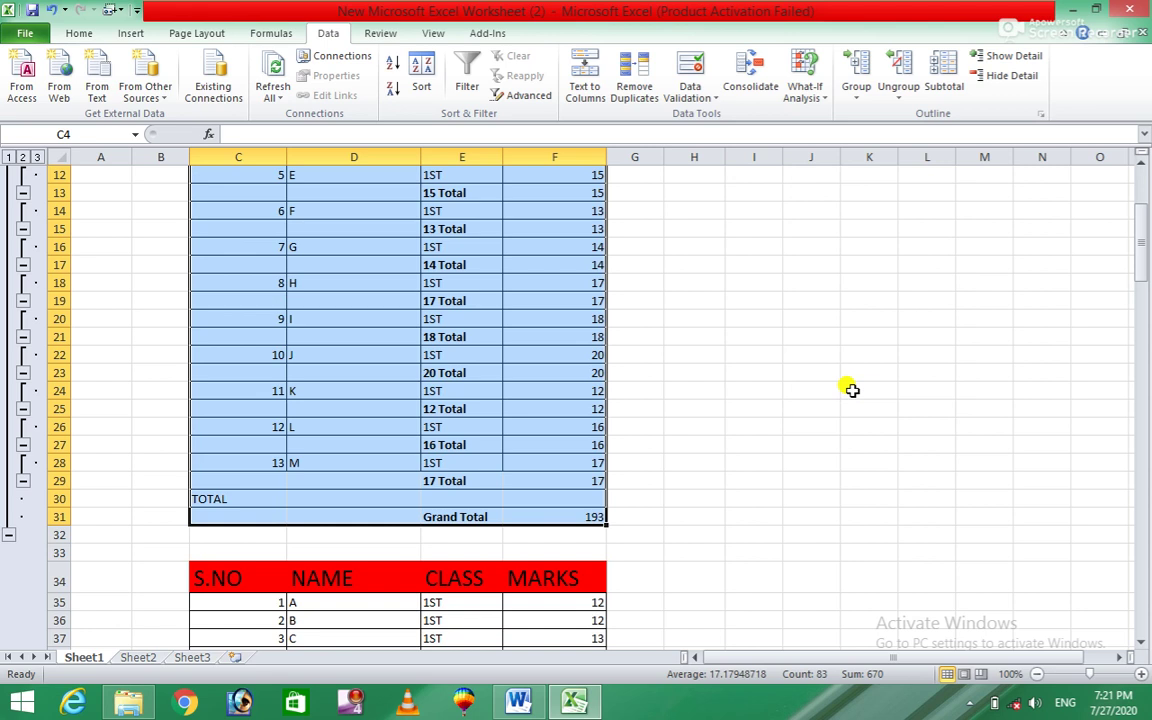
Scroll to the top and undo the Sum subtotal rows so the marks list ends in TOTAL.
drag(1140, 250, 1143, 205)
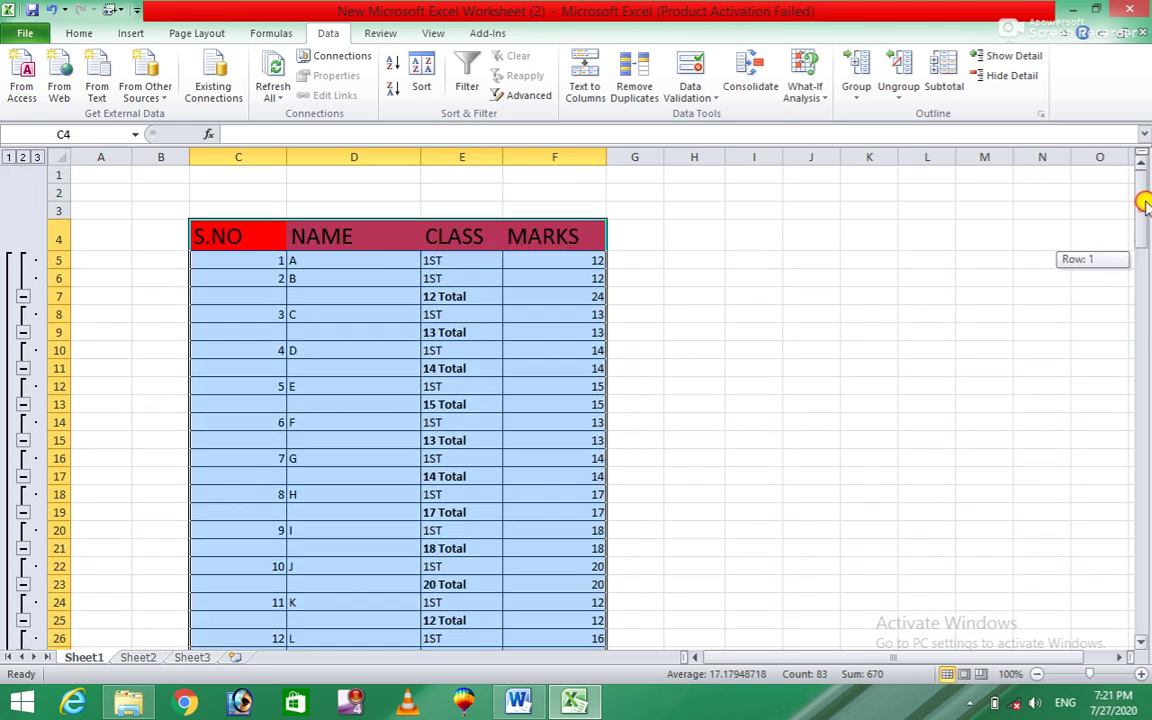
drag(1143, 205, 1145, 235)
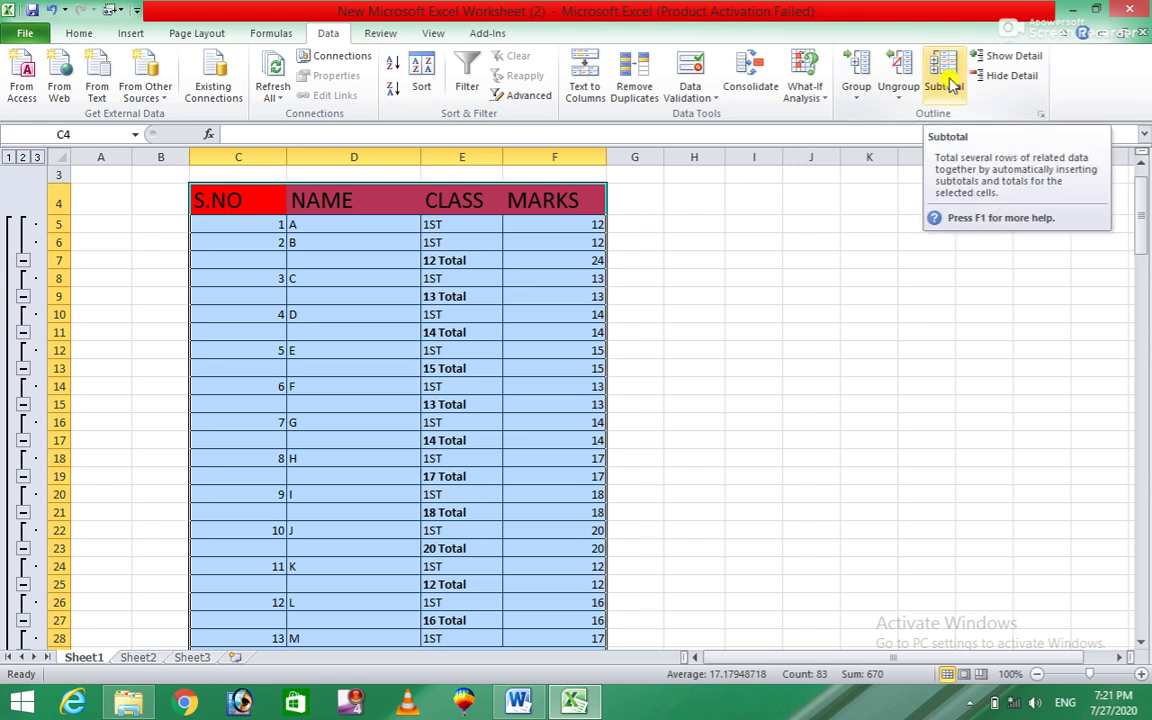
key(ctrl+z)
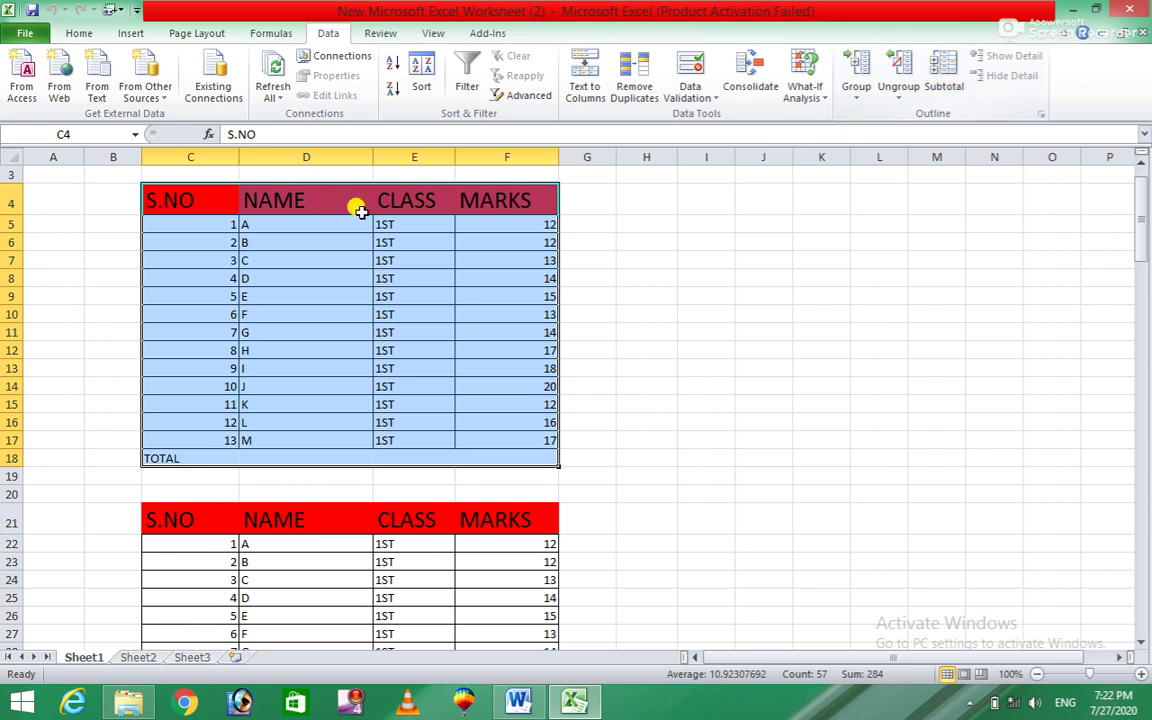
Group rows 4–18, then collapse and expand the group several times.
click(857, 75)
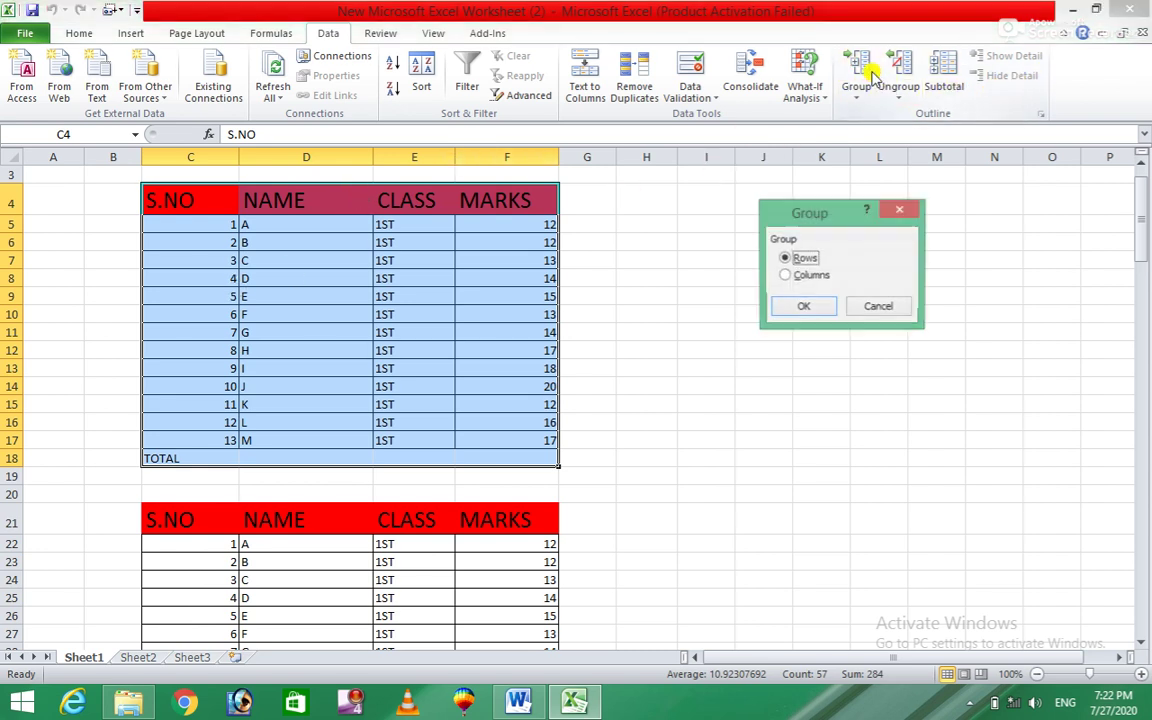
click(803, 306)
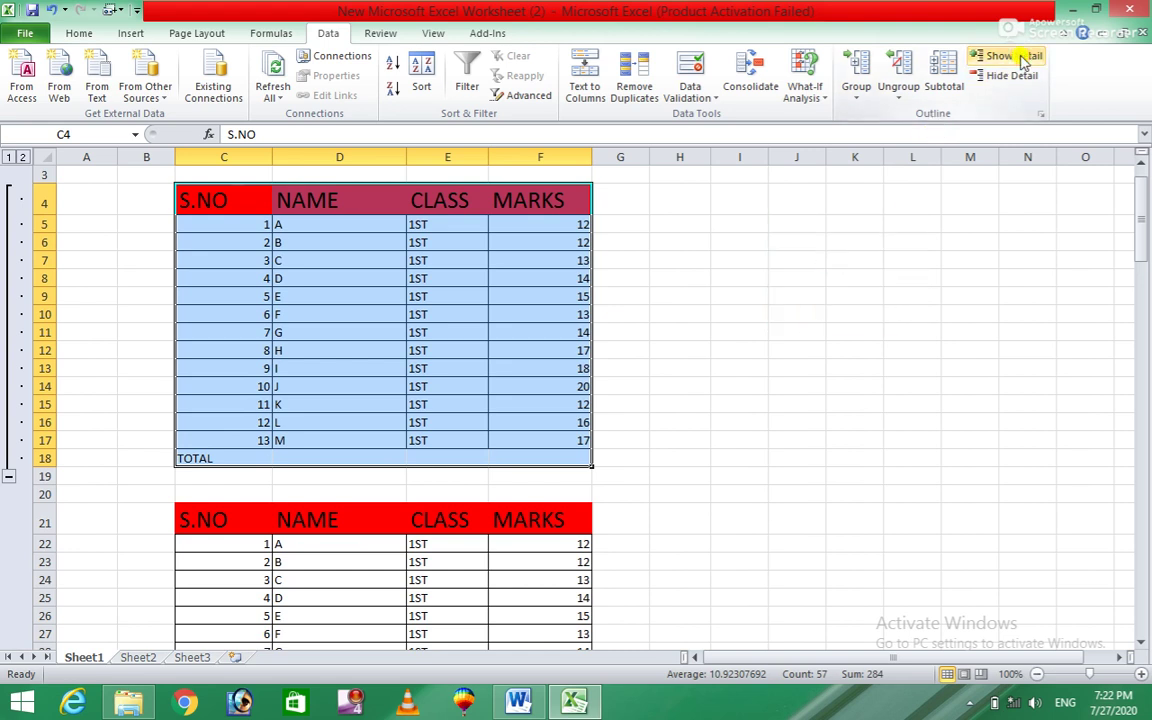
click(1002, 79)
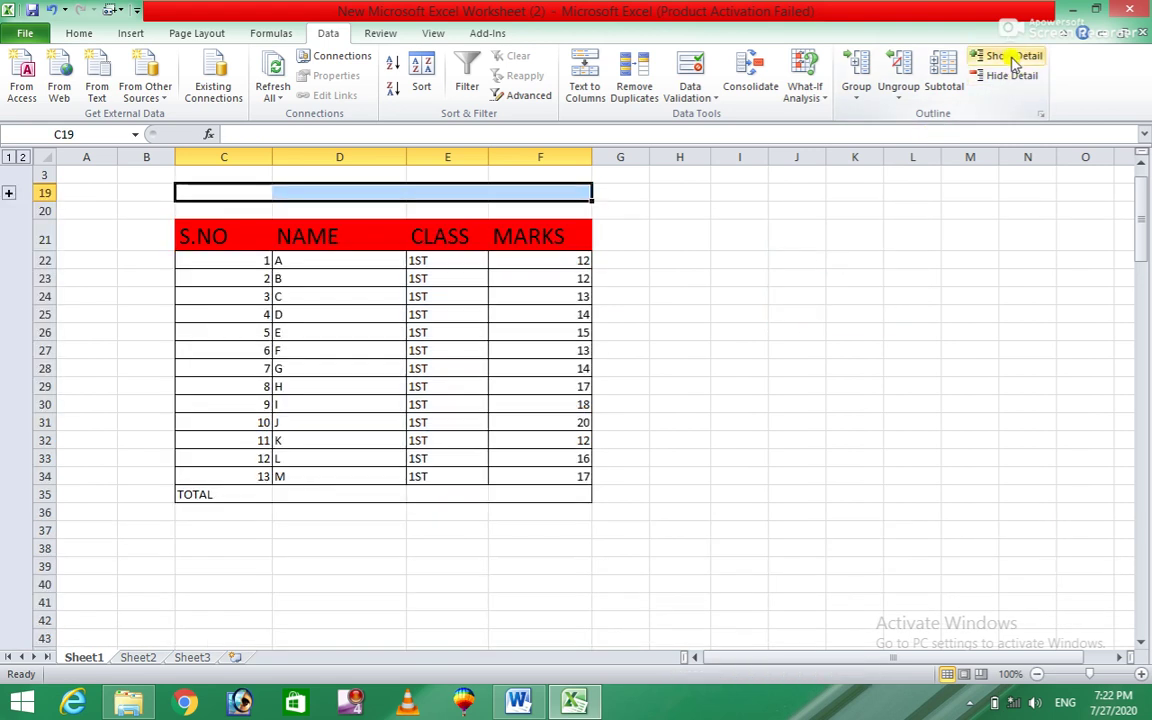
click(1008, 57)
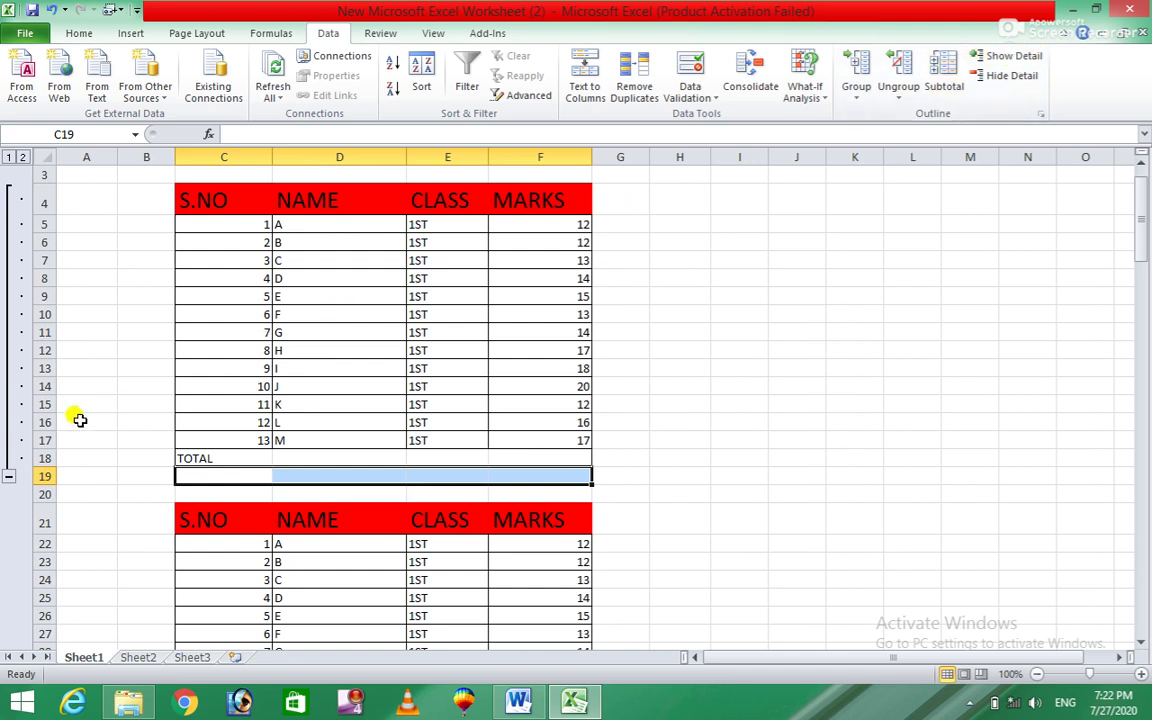
click(9, 477)
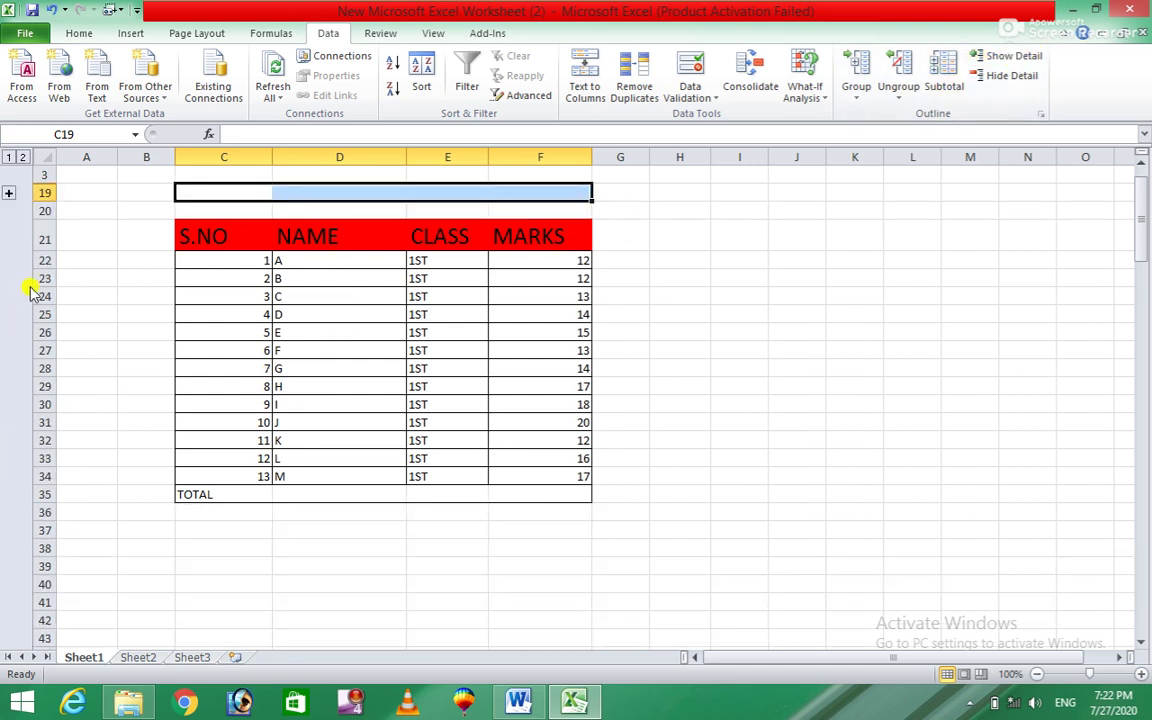
click(8, 192)
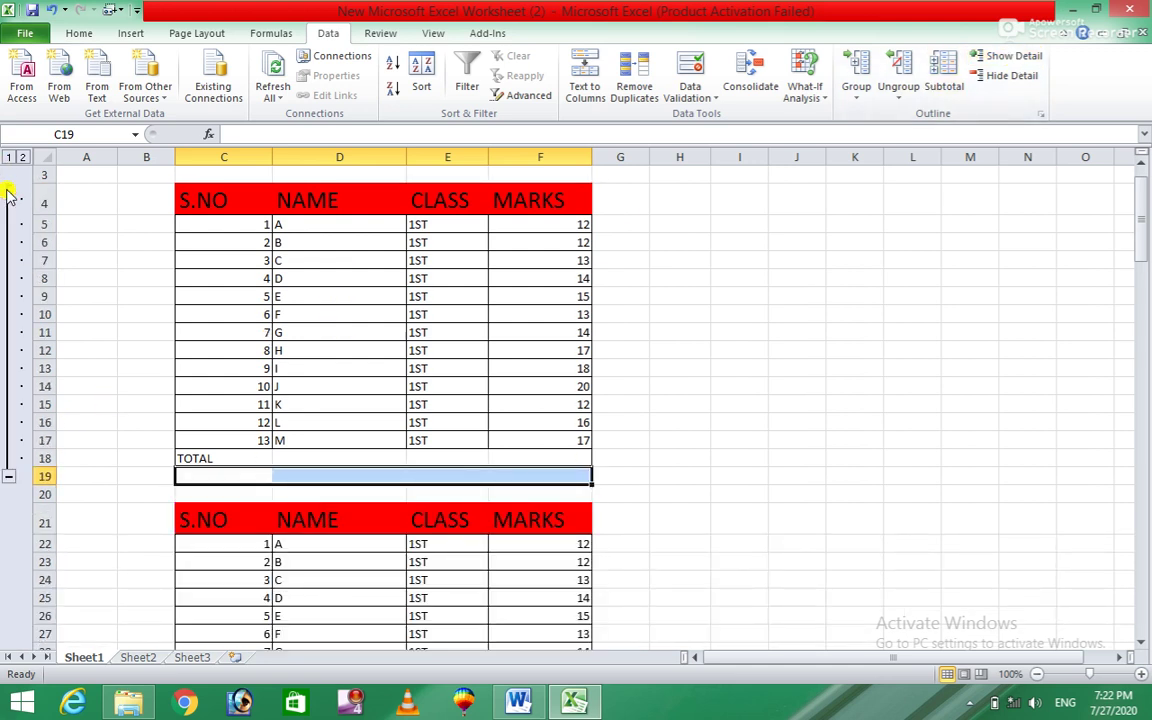
click(8, 192)
click(8, 192)
Ungroup rows 4–18 so no outline remains and bring up the Review commands.
click(8, 192)
click(8, 192)
key(alt+shift+Left)
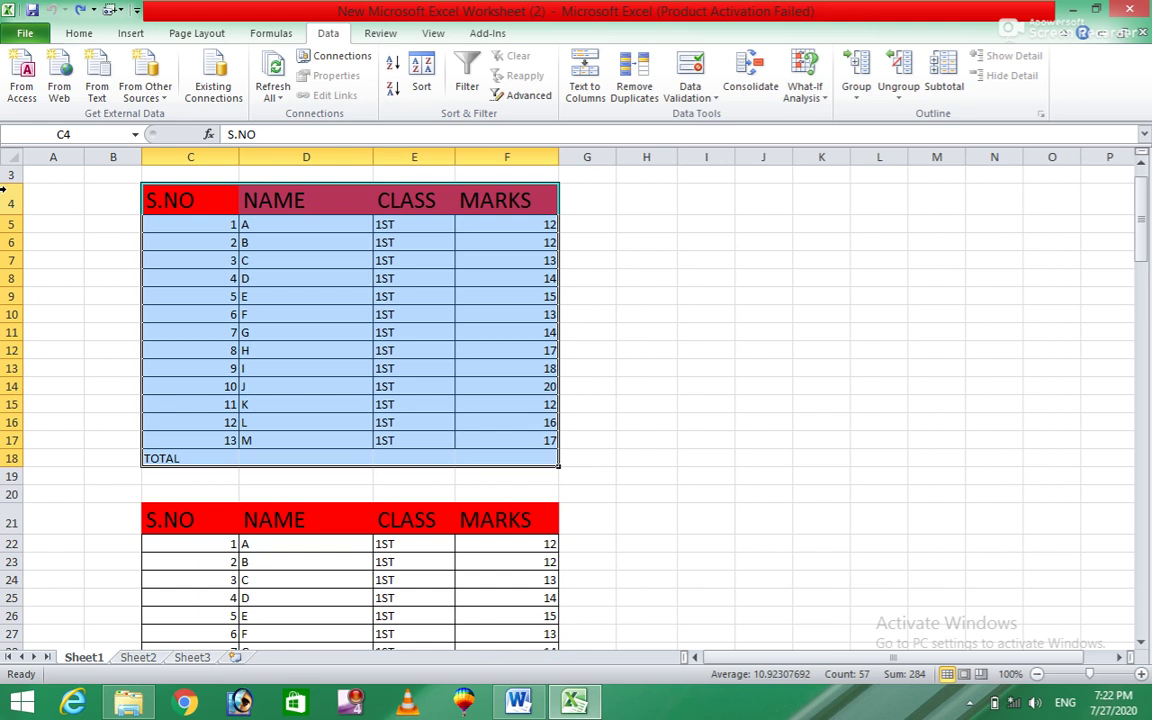
click(370, 33)
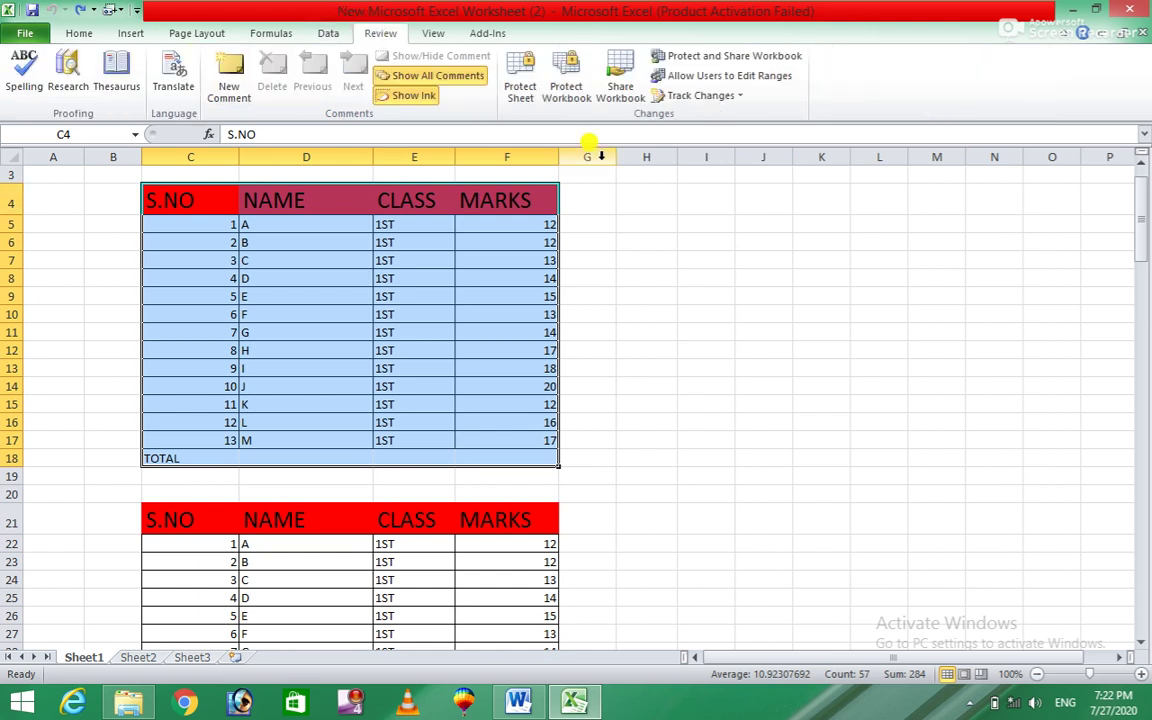
Widen column H and enter the question 'what is you name' in H7.
click(785, 345)
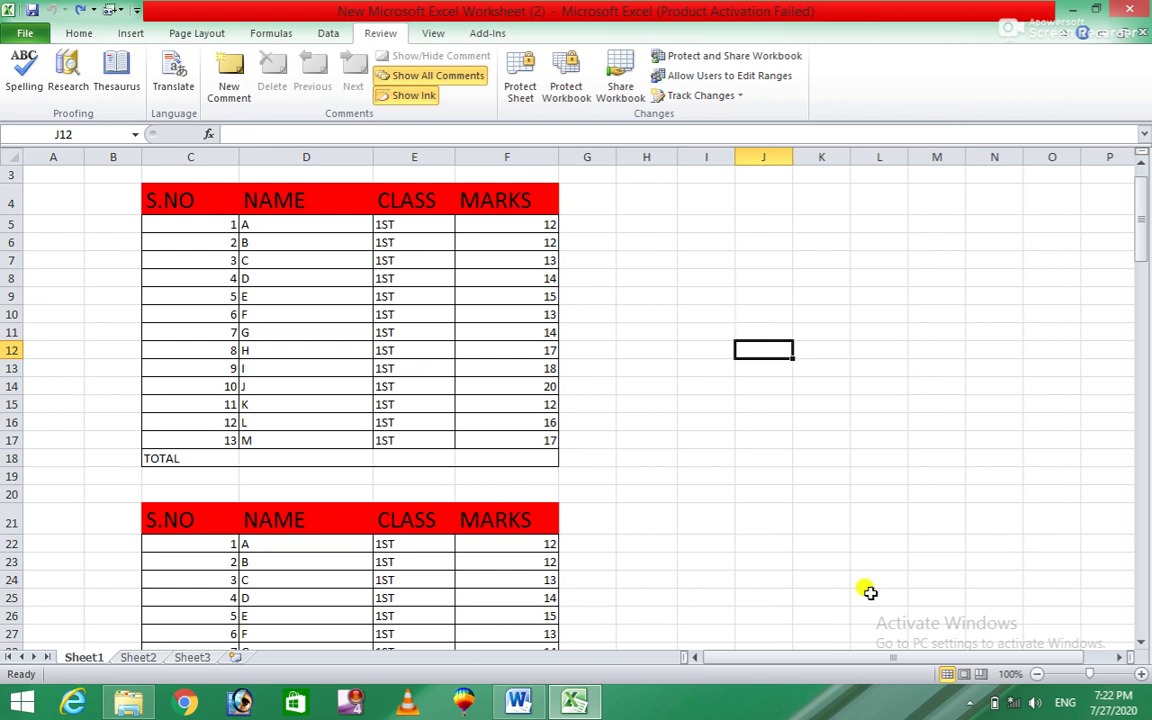
click(830, 657)
drag(830, 657, 923, 657)
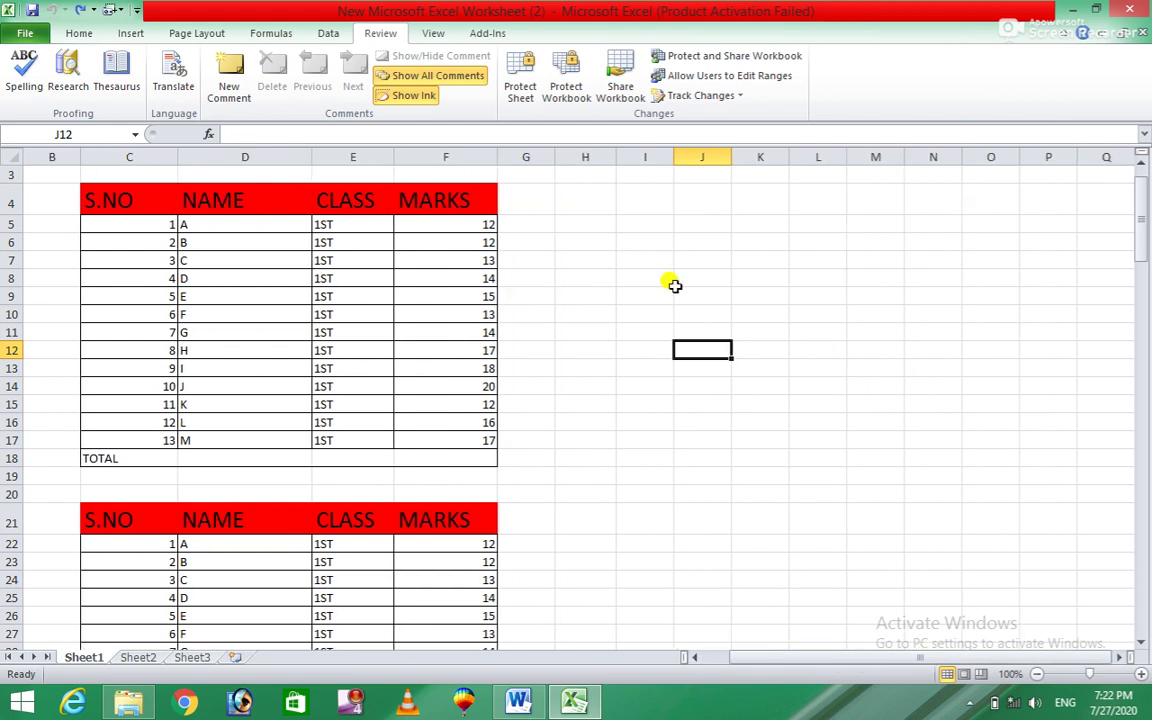
click(594, 260)
drag(617, 157, 830, 208)
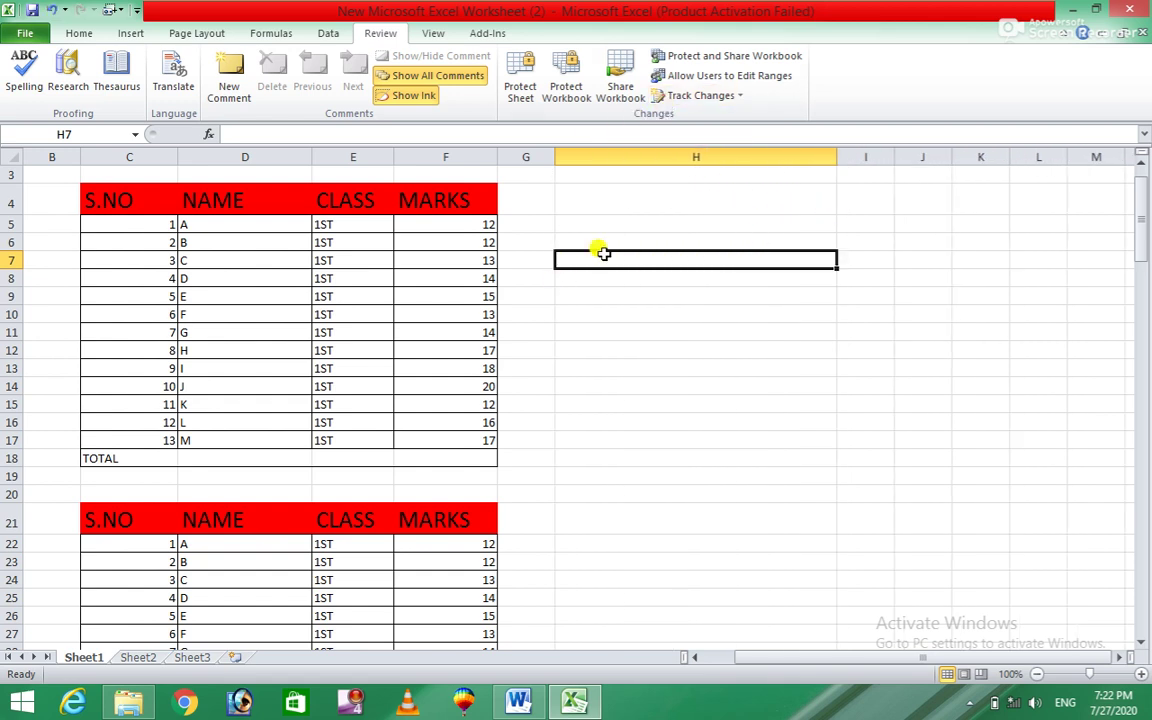
text(what is you name)
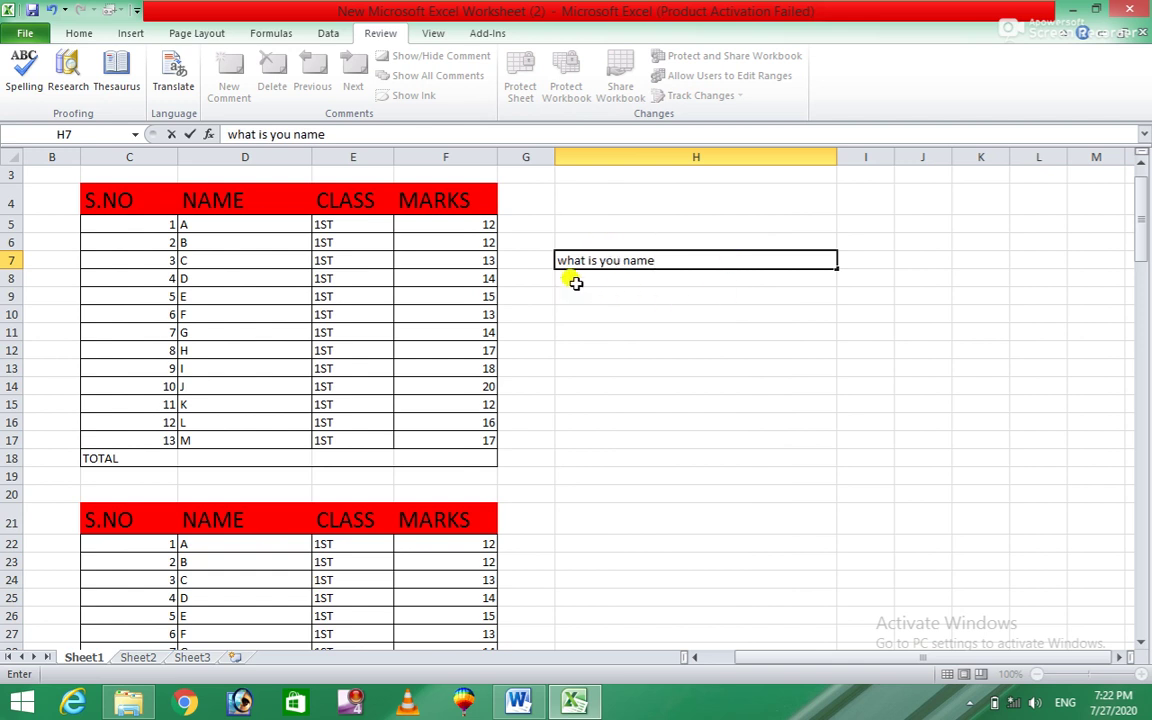
click(592, 277)
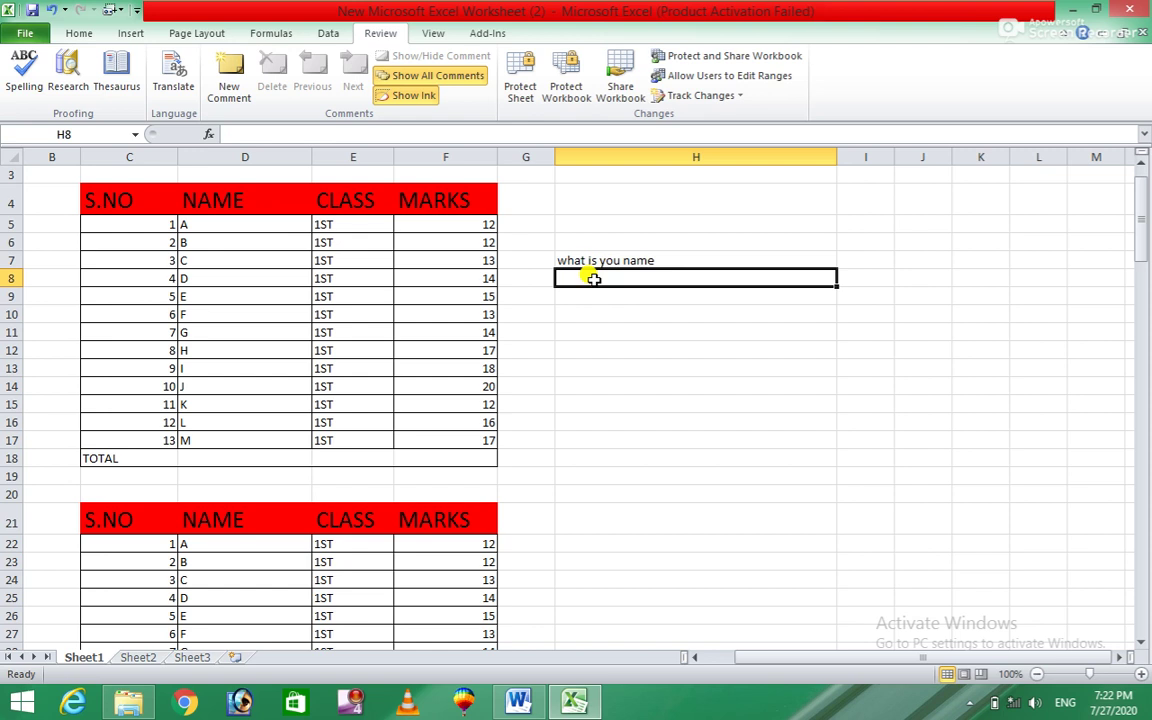
Enter a name sentence in H8 and 'my ag is 30 years' in H9, then start Spelling.
text(my nam is burhan)
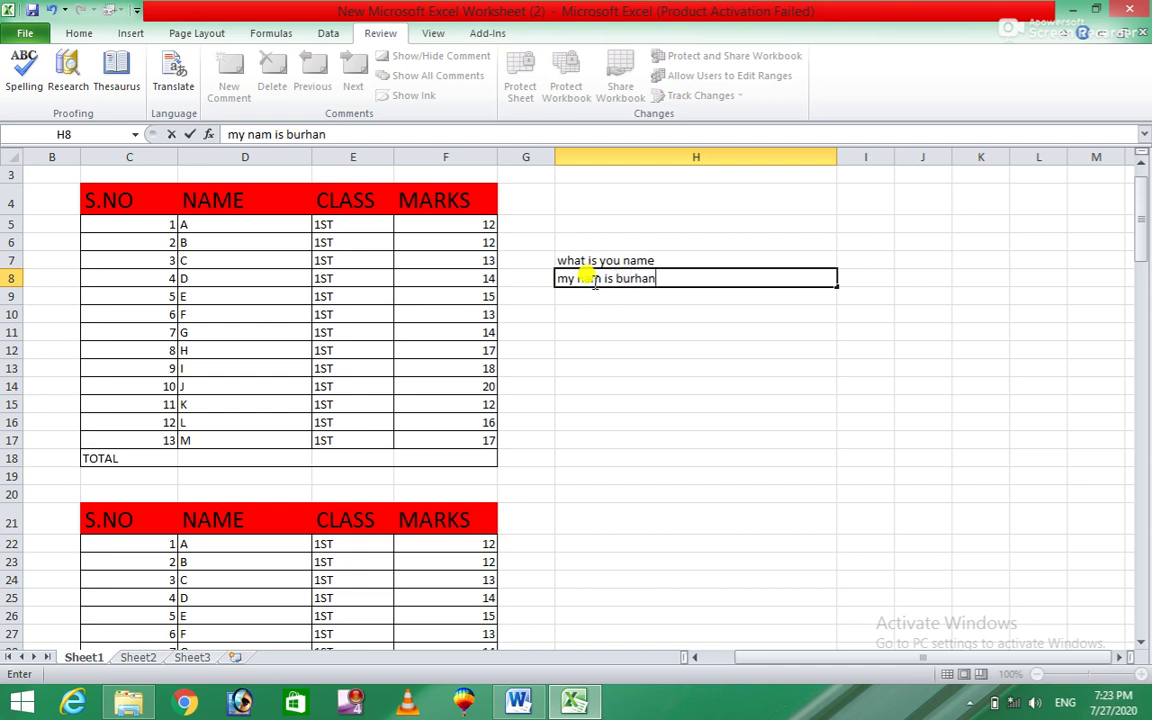
click(587, 295)
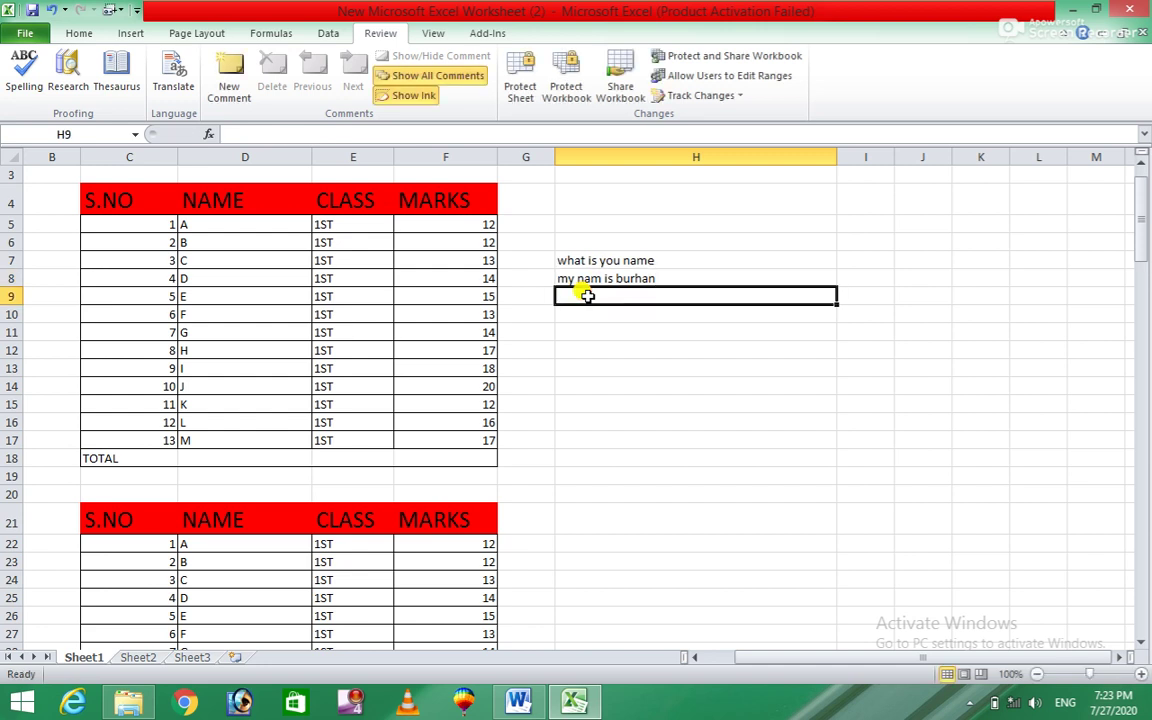
text(my ag is 30 years)
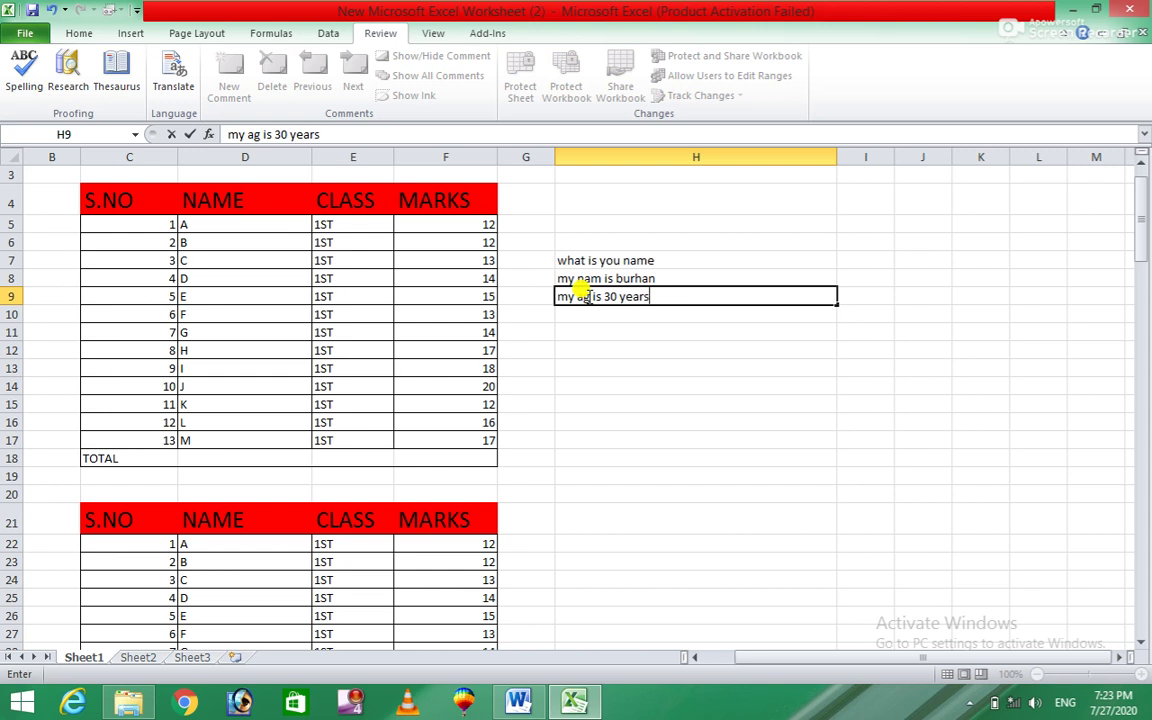
click(671, 412)
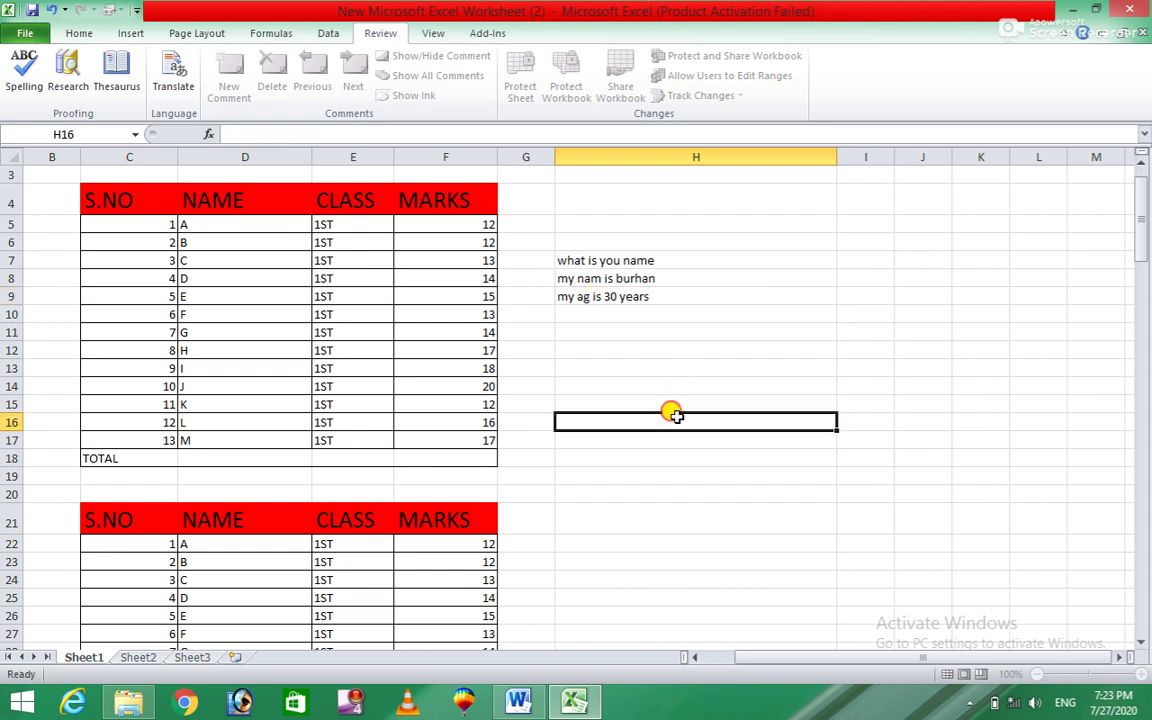
click(603, 259)
click(26, 80)
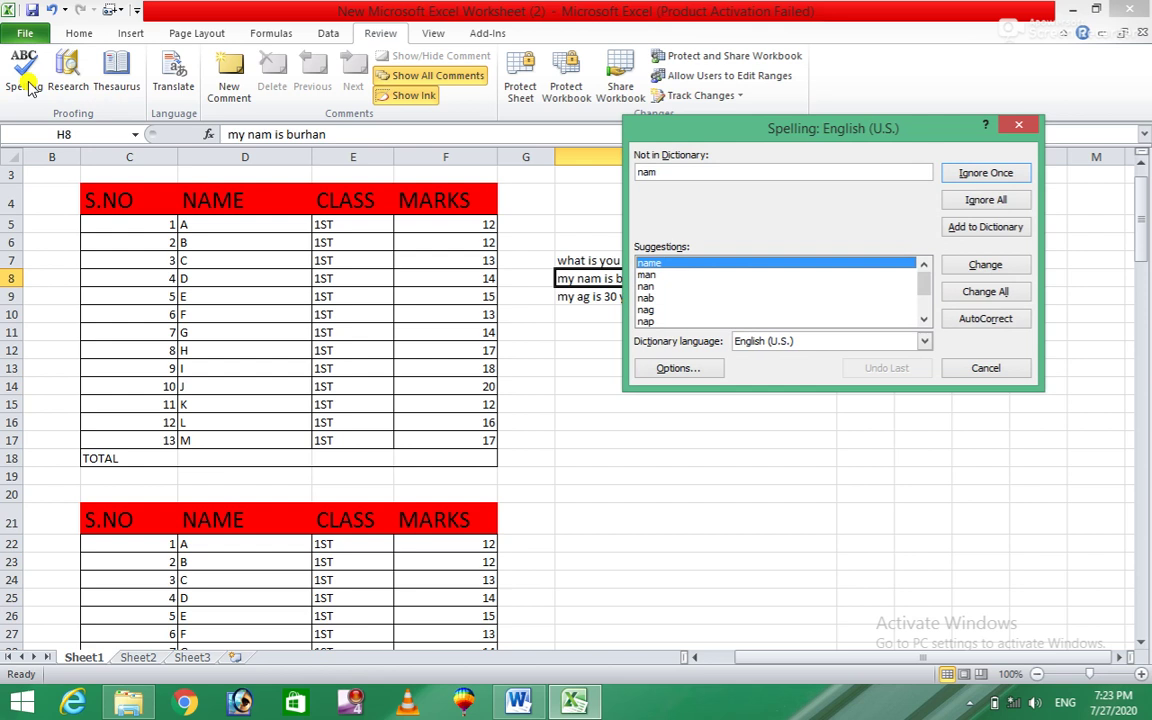
In Spelling, change 'nam' to 'name', ignore the personal name, and change 'ag' to 'age'.
drag(807, 125, 910, 147)
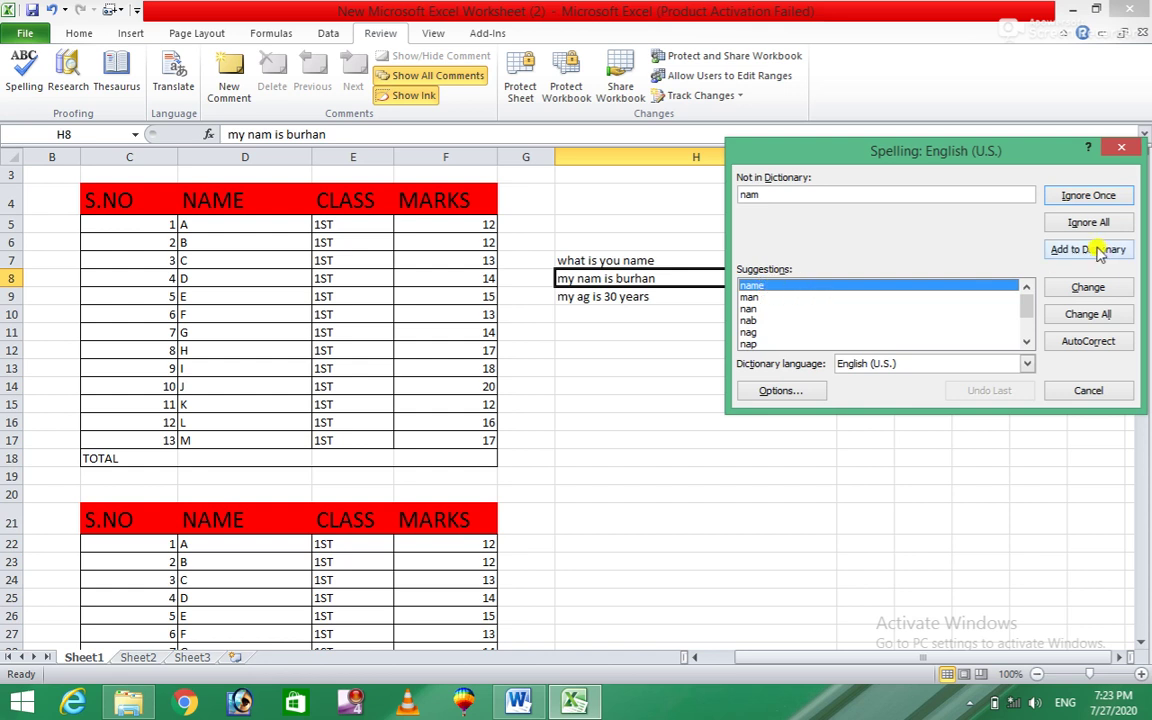
click(1085, 297)
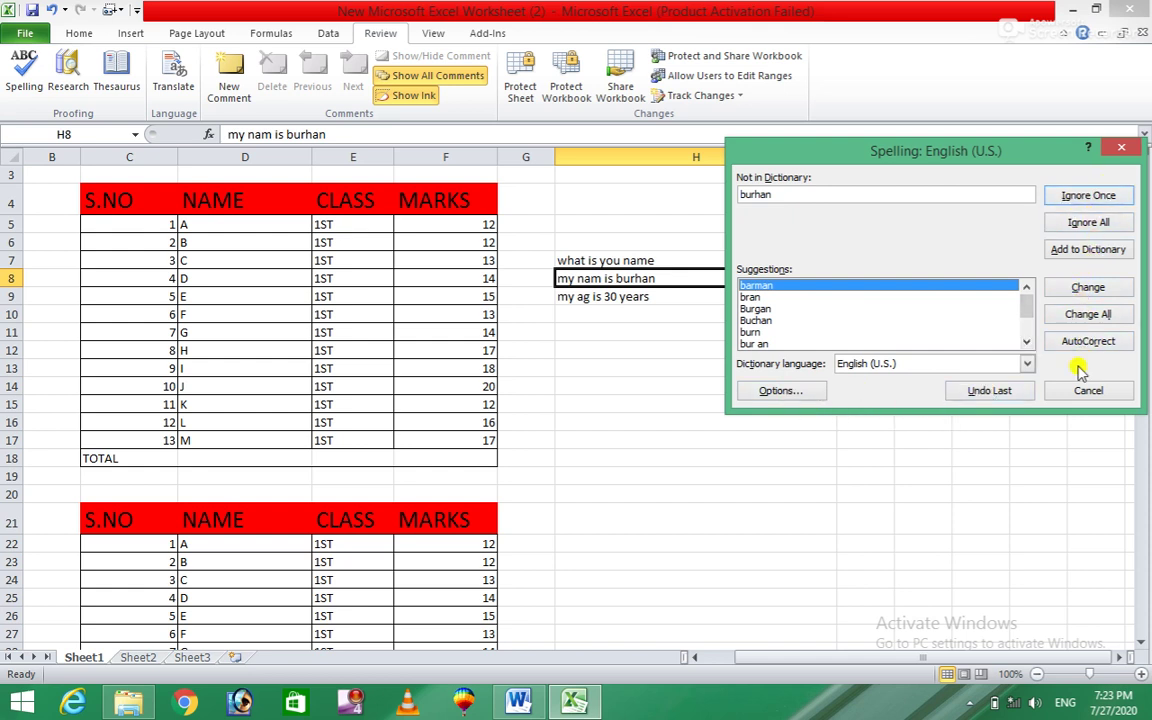
click(1001, 398)
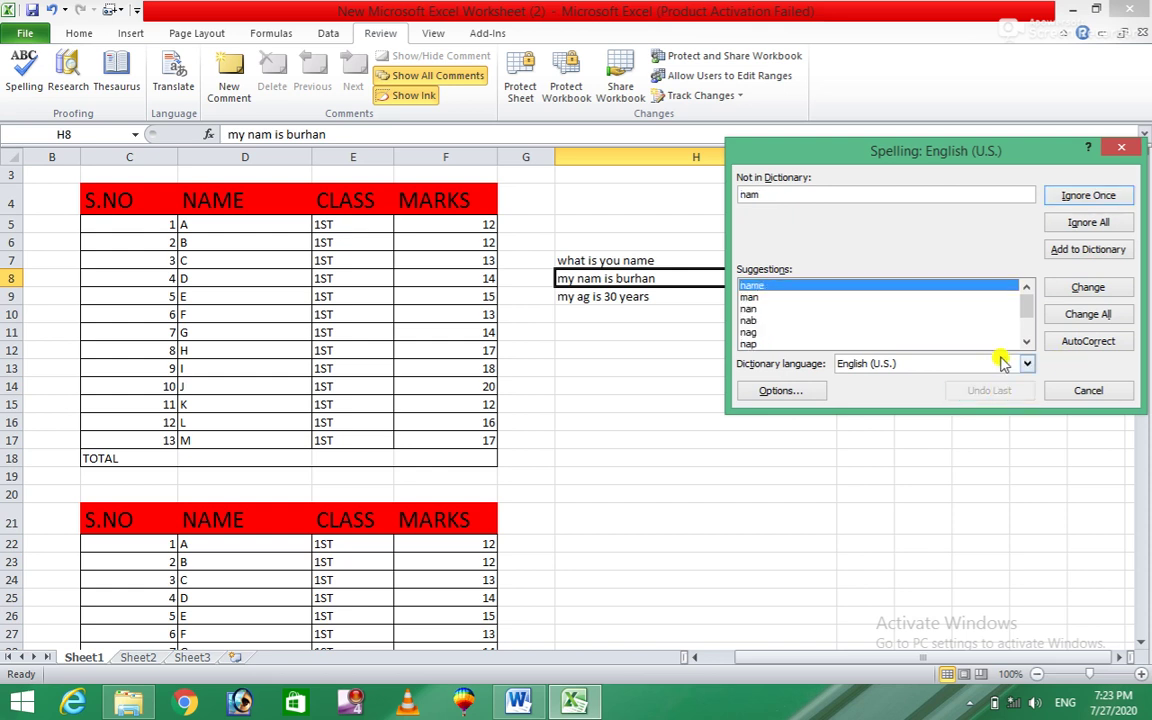
click(1090, 288)
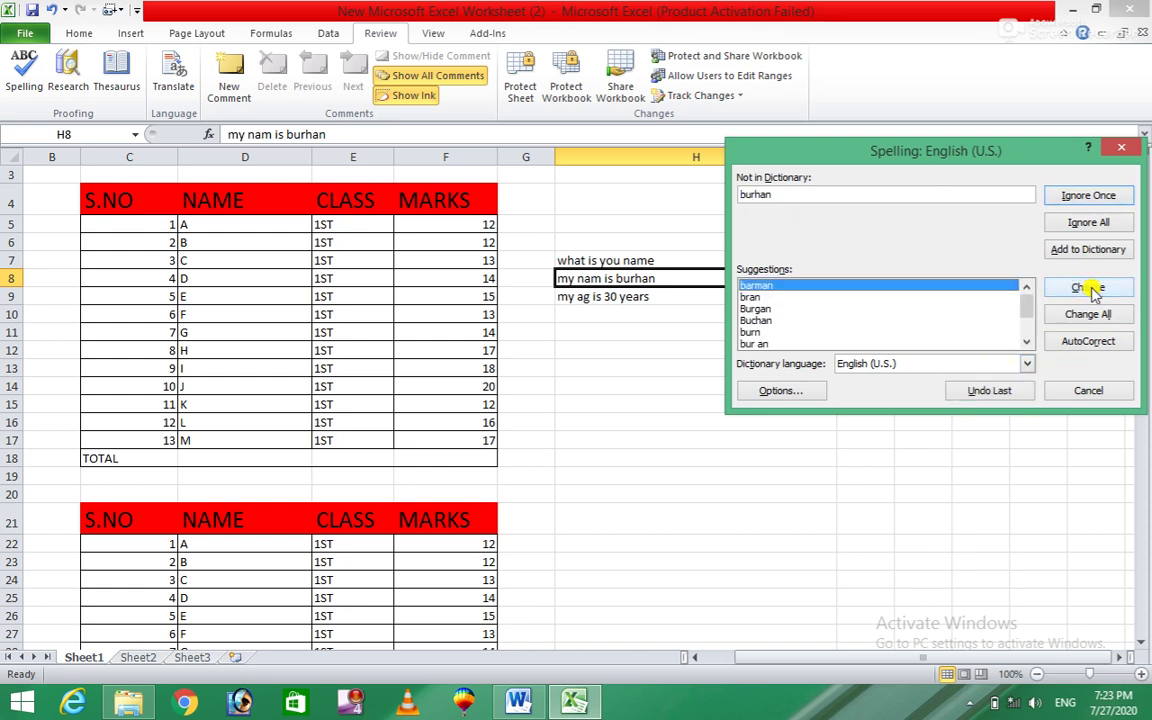
click(1104, 197)
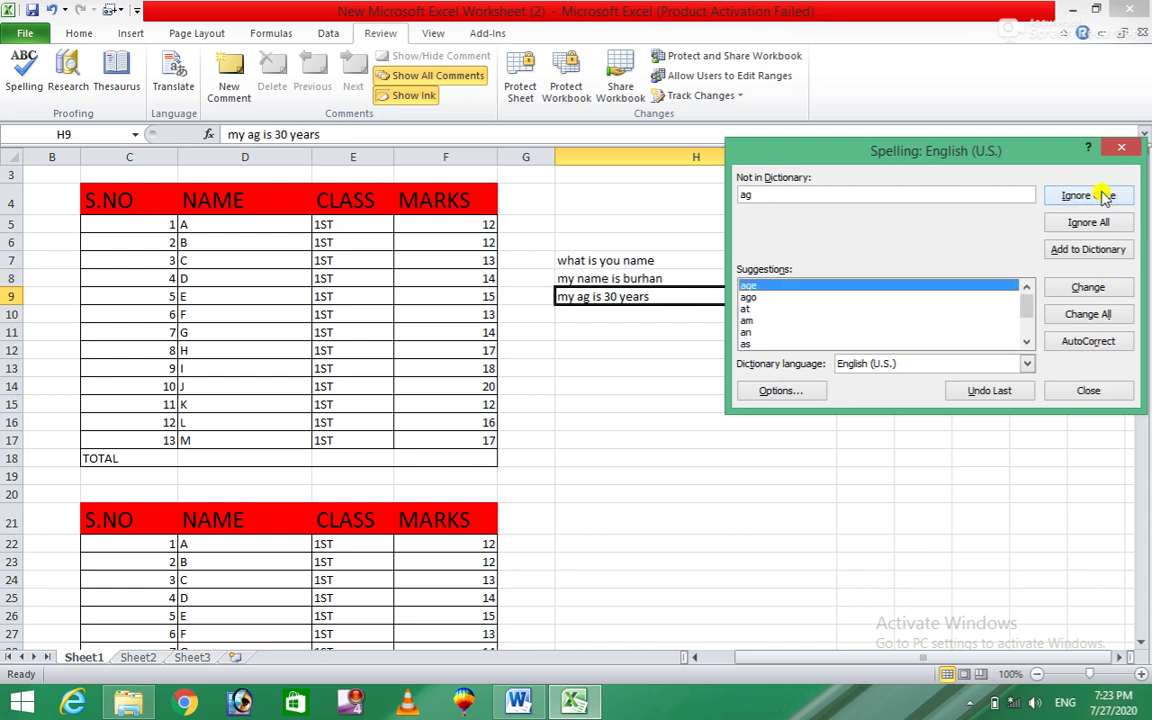
click(1086, 287)
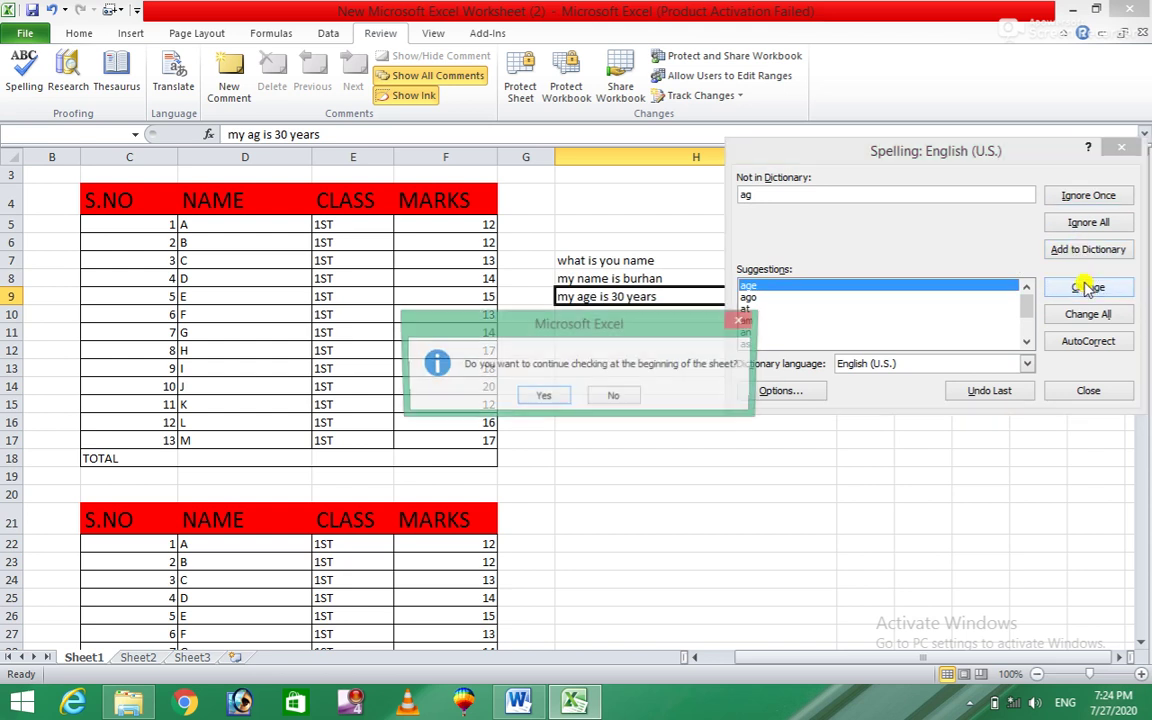
Finish the check from the sheet's start, then rerun Spelling from H7.
click(546, 397)
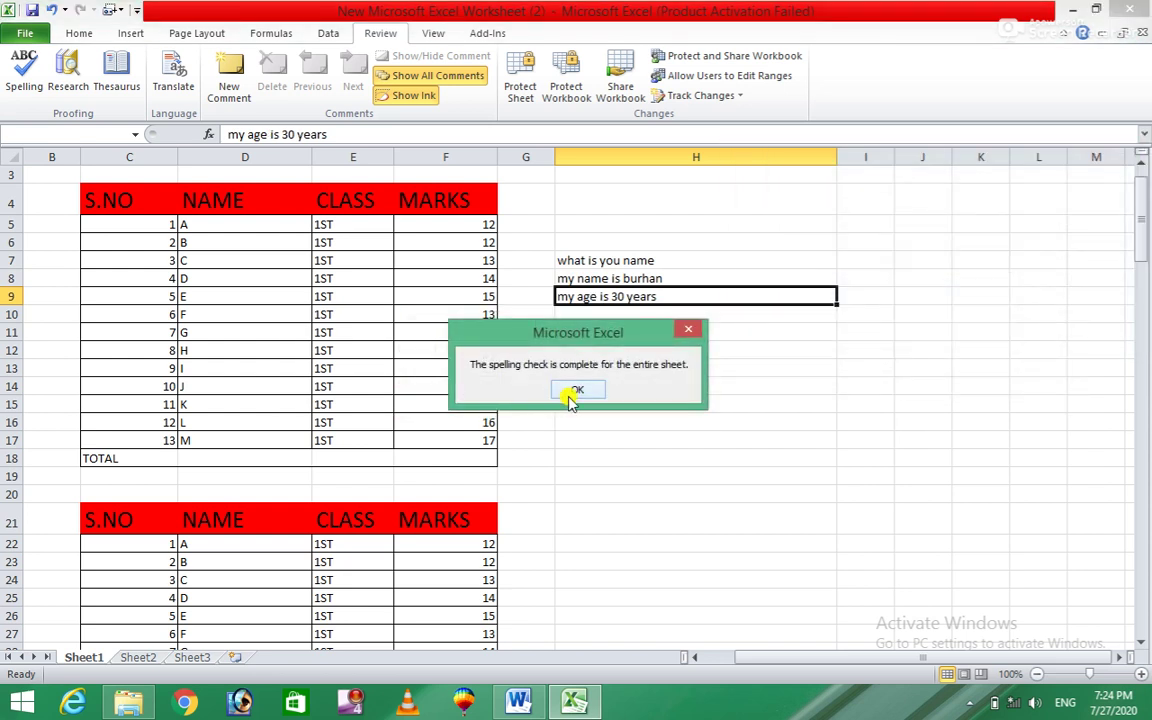
click(566, 391)
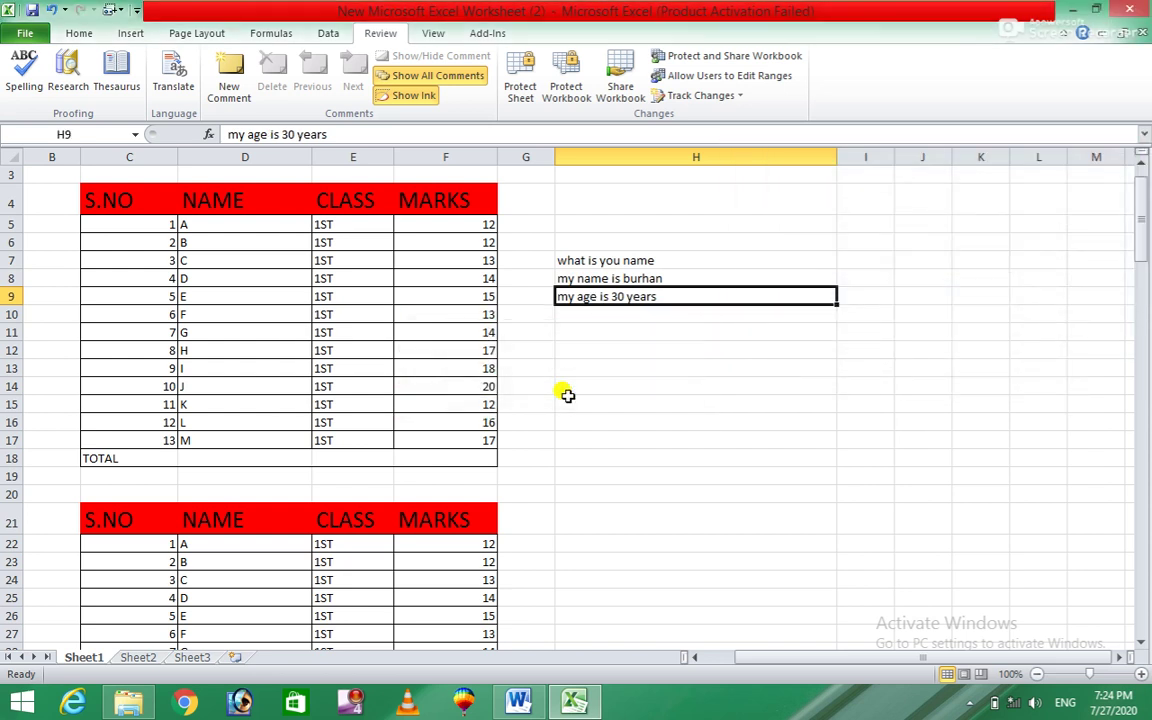
click(597, 260)
click(24, 72)
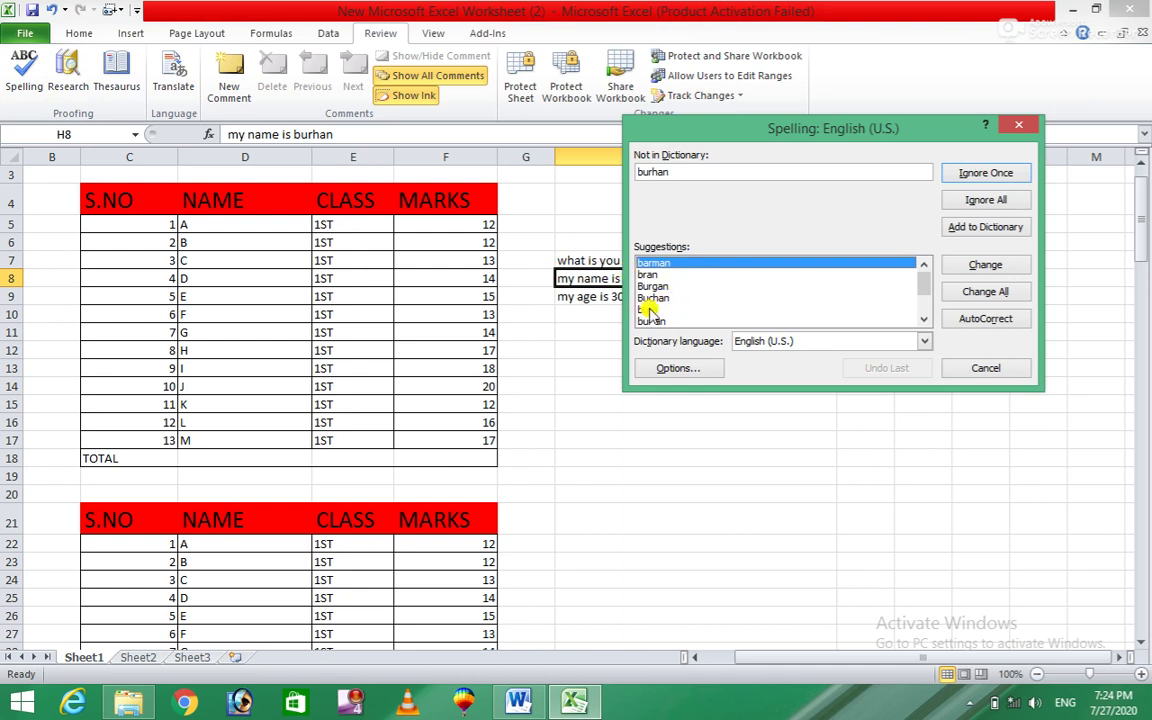
Ignore the flagged personal name, finish the check, rerun it from H7 and close it unchanged.
click(1001, 174)
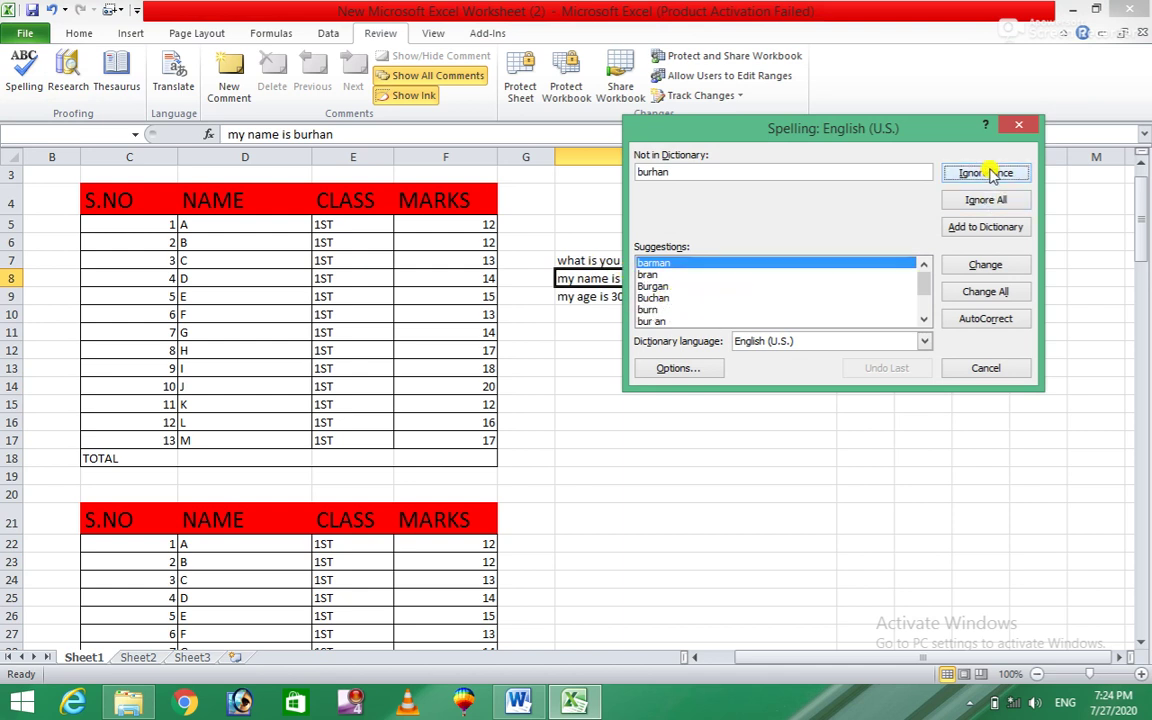
click(541, 399)
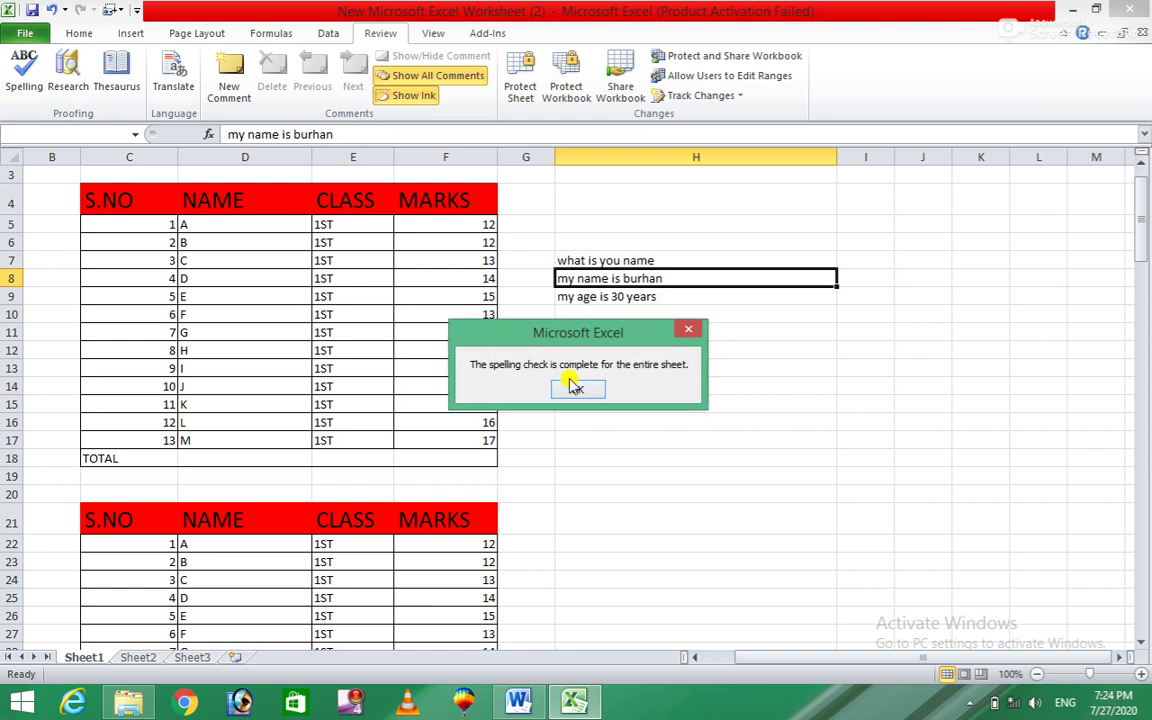
click(578, 388)
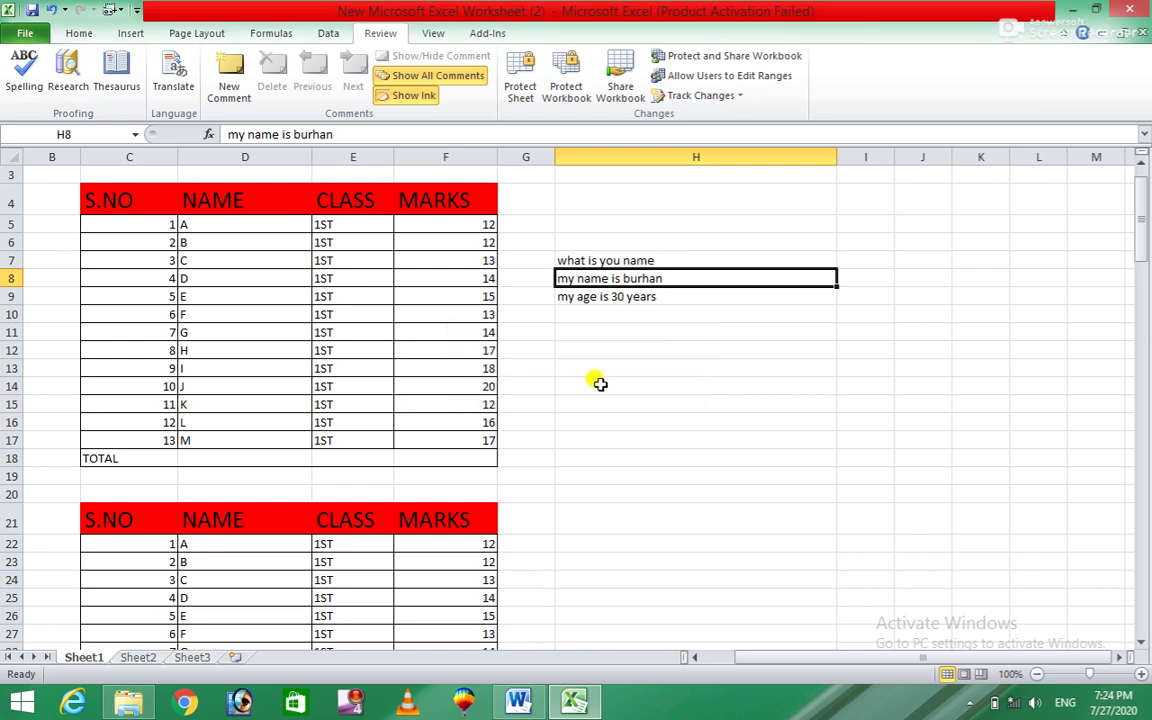
click(597, 386)
click(603, 259)
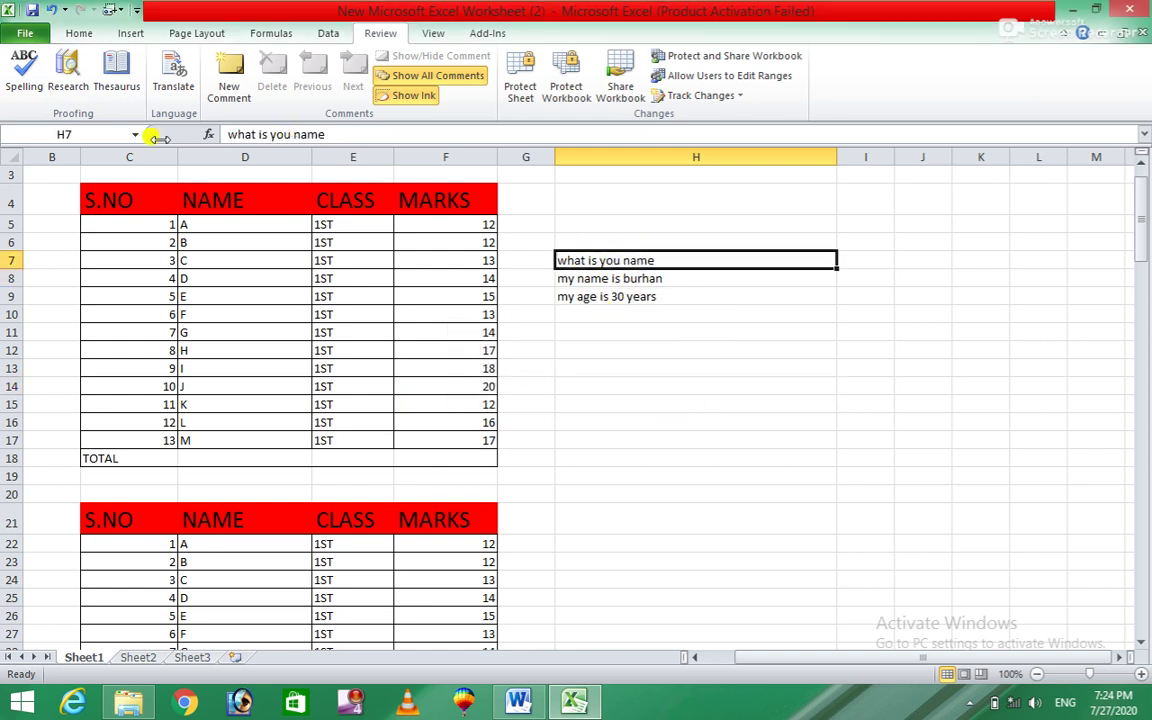
click(26, 66)
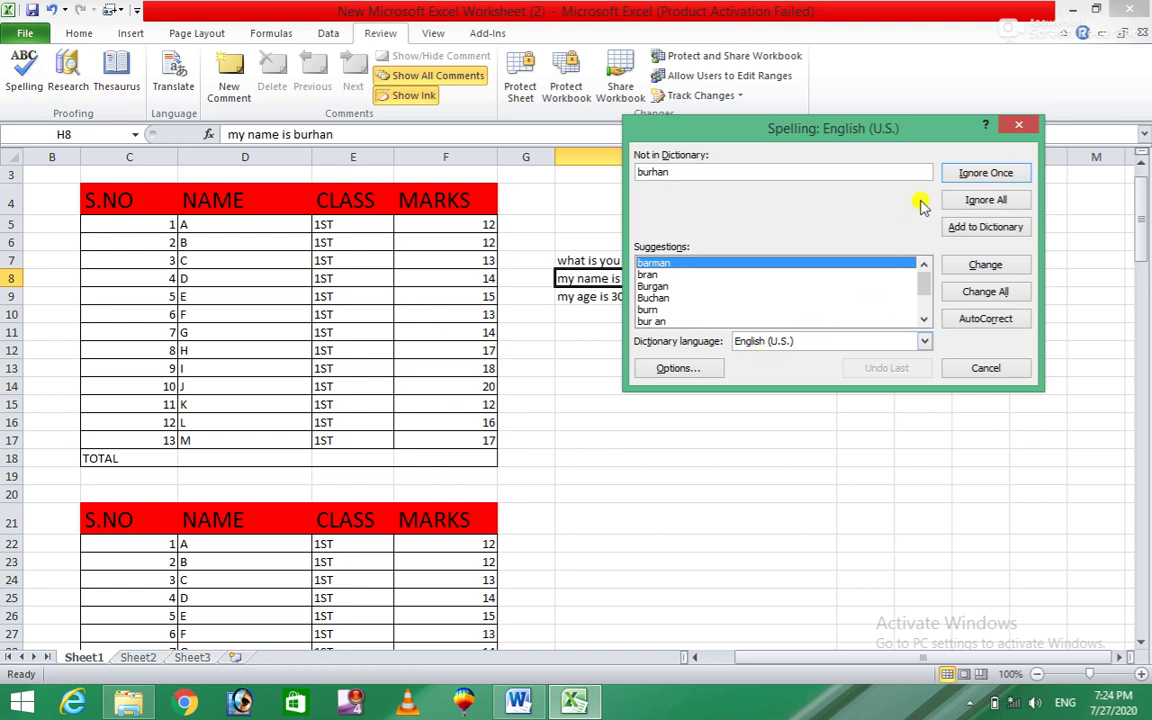
click(1018, 124)
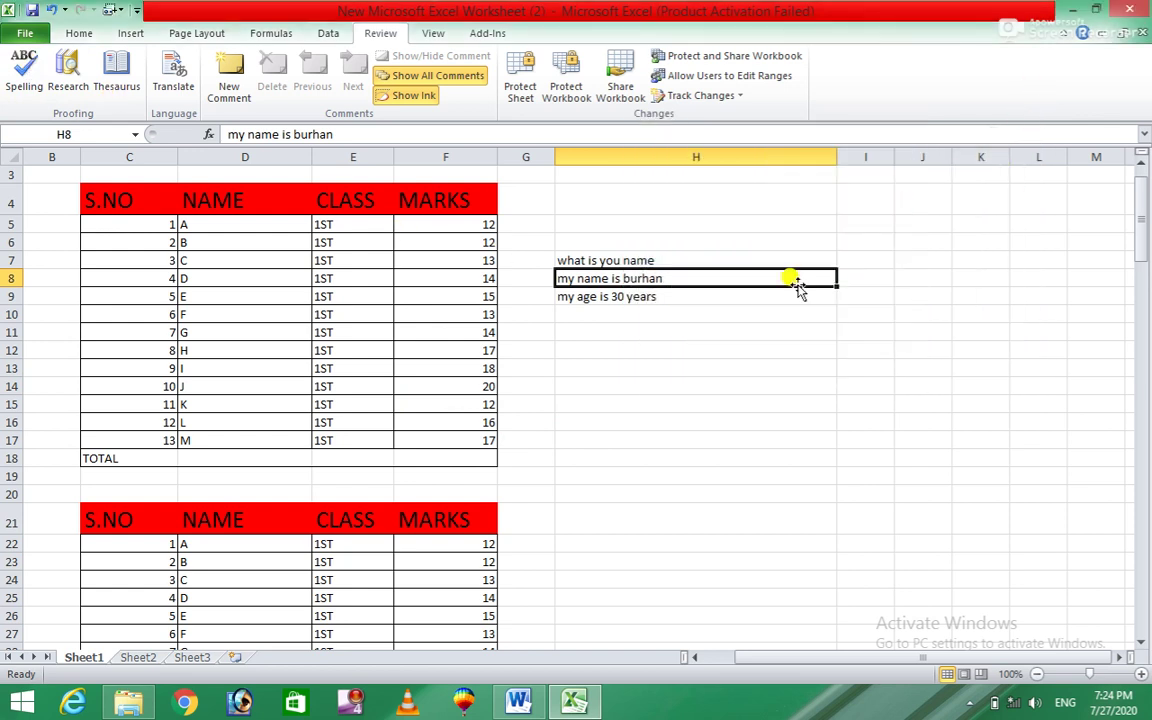
Edit H7 so the question reads 'what is your name'.
double_click(612, 259)
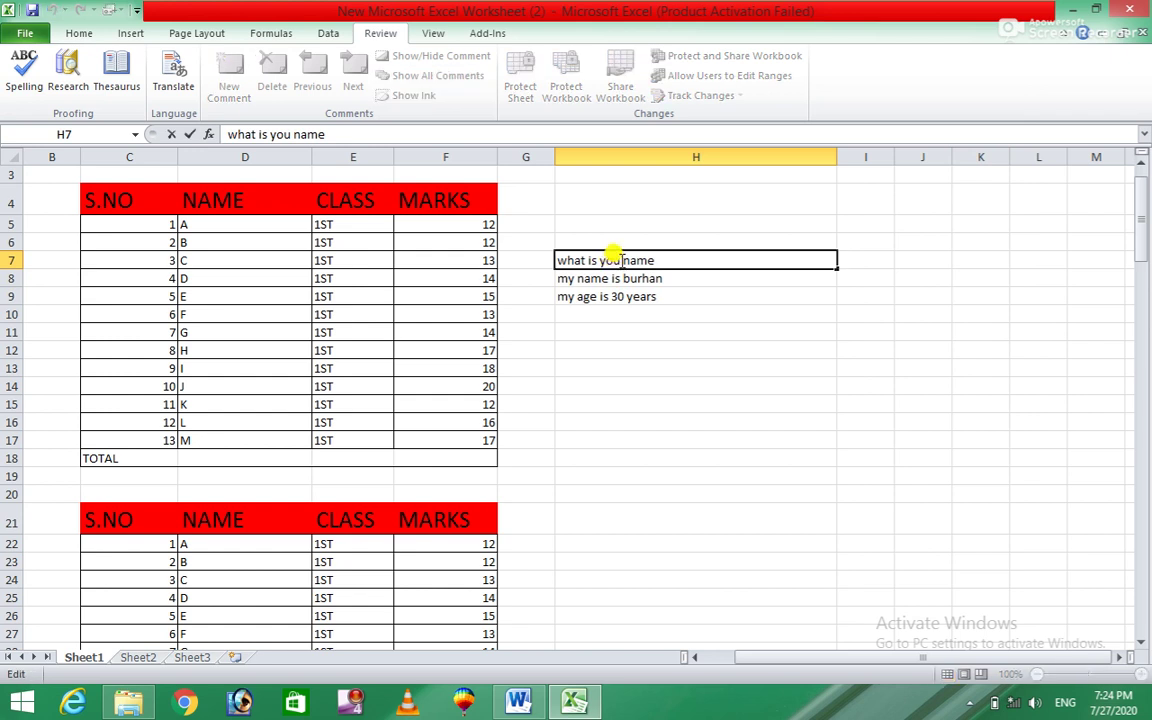
text(r)
click(650, 387)
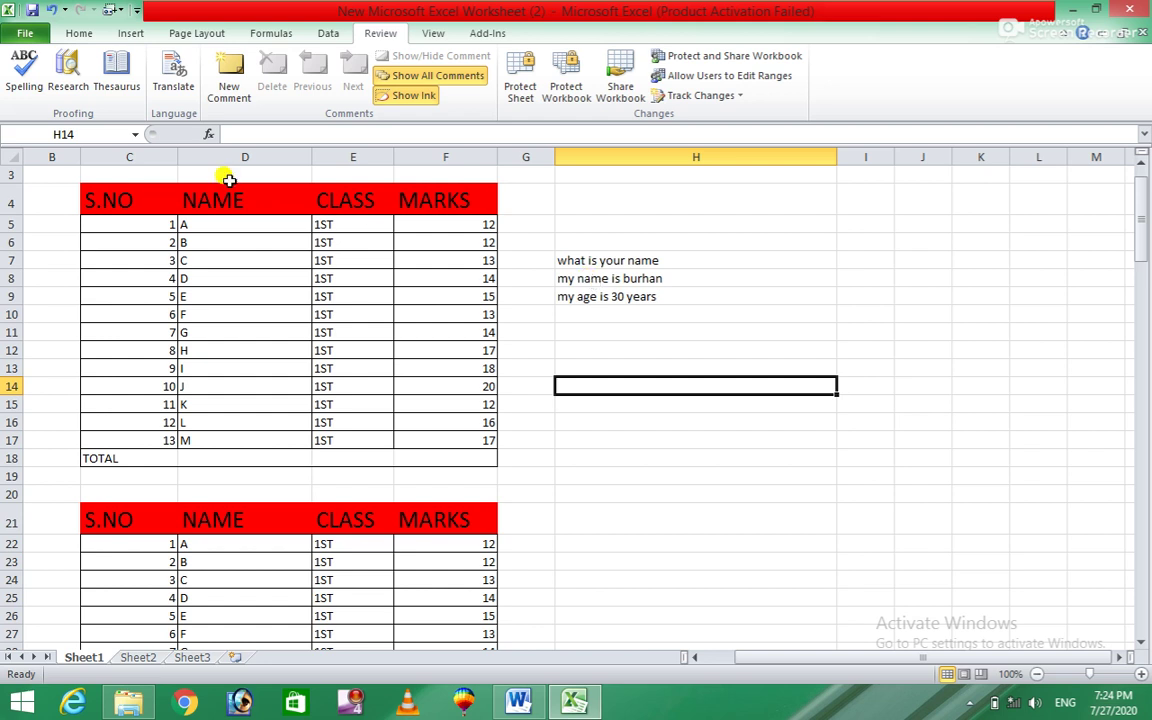
click(72, 80)
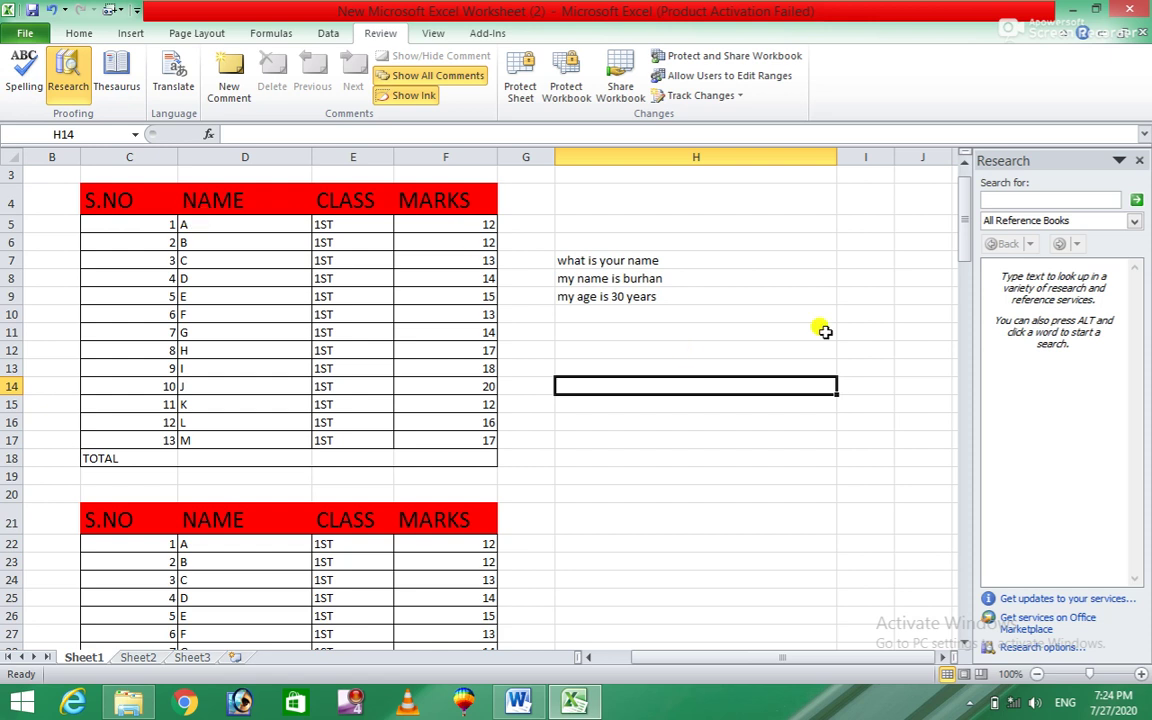
click(1140, 162)
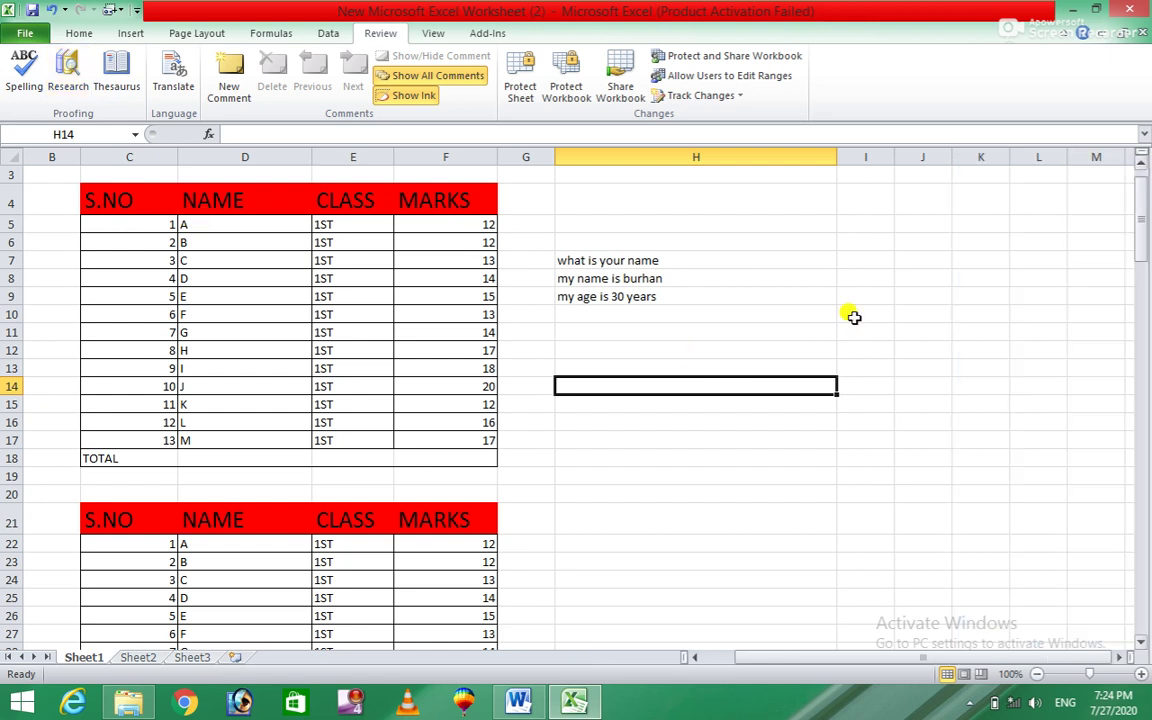